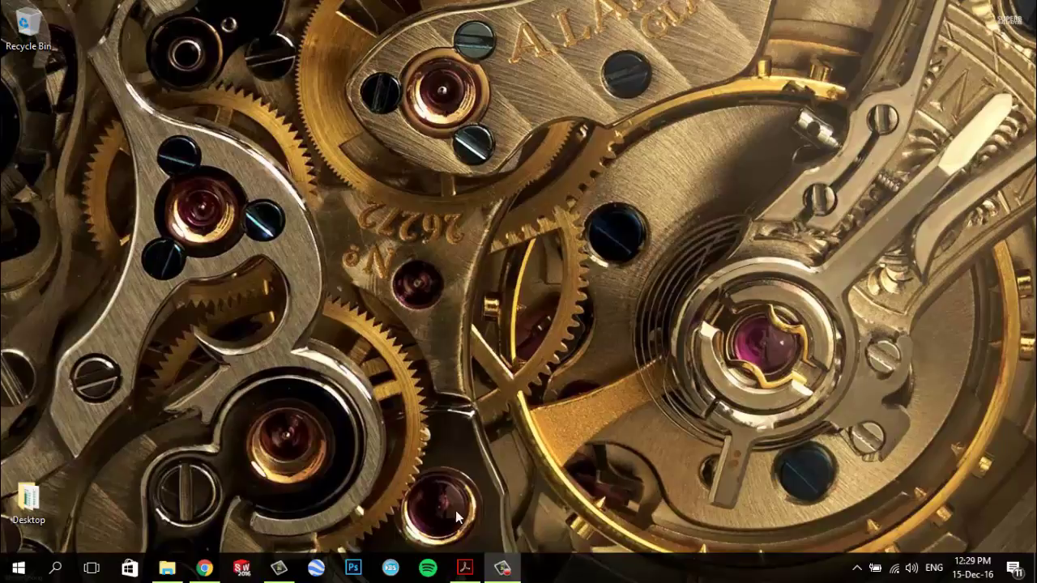
{"action": "left_click", "coordinate": [205, 569]}
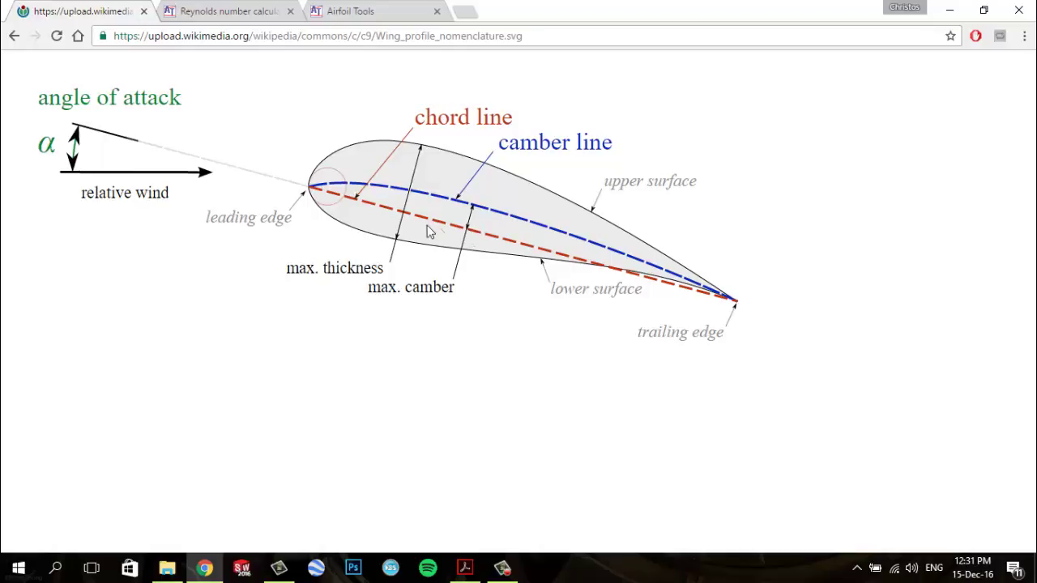
In a new Chrome tab, search Google for 'uiuc airfoil' and open the UIUC Airfoil Coordinates Database result
{"action": "key", "text": "ctrl+t"}
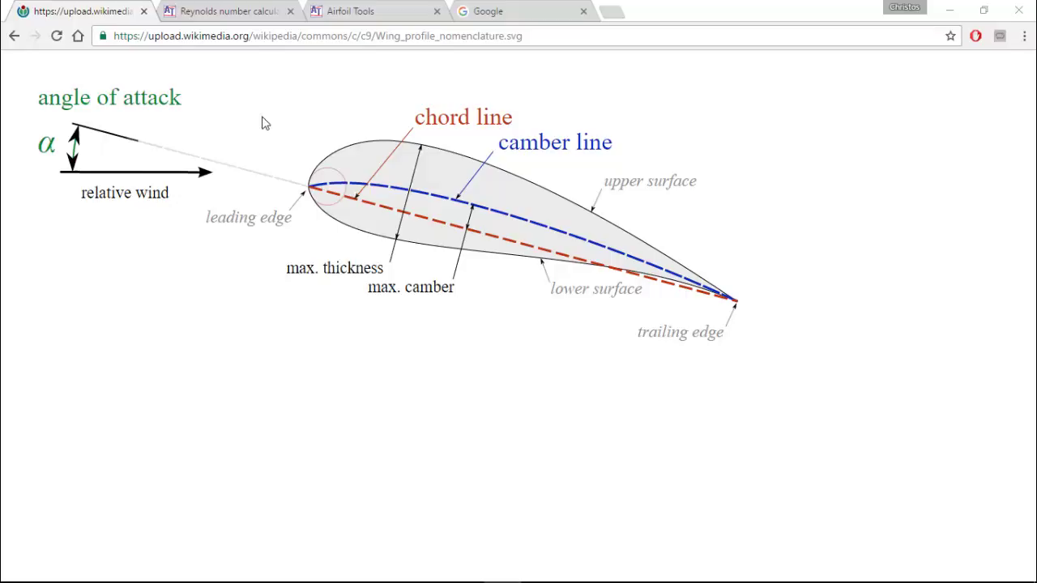
{"action": "left_click", "coordinate": [509, 13]}
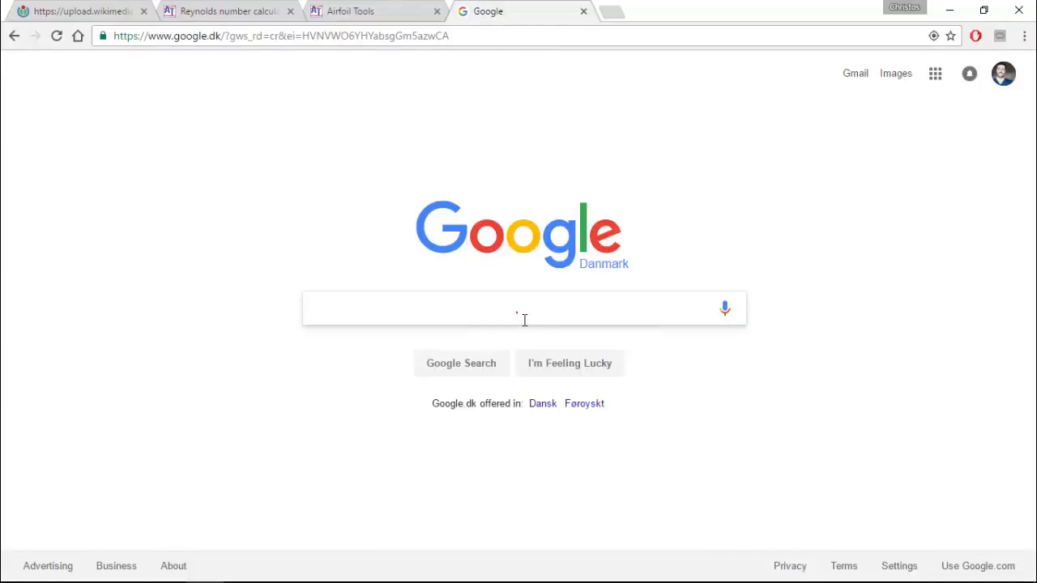
{"action": "type", "text": "ui"}
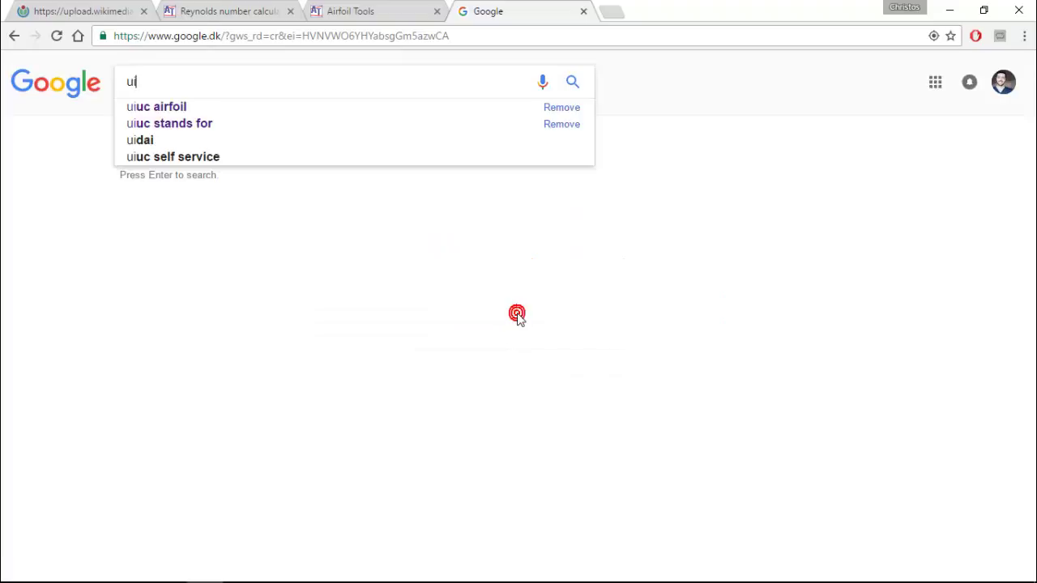
{"action": "left_click", "coordinate": [185, 106]}
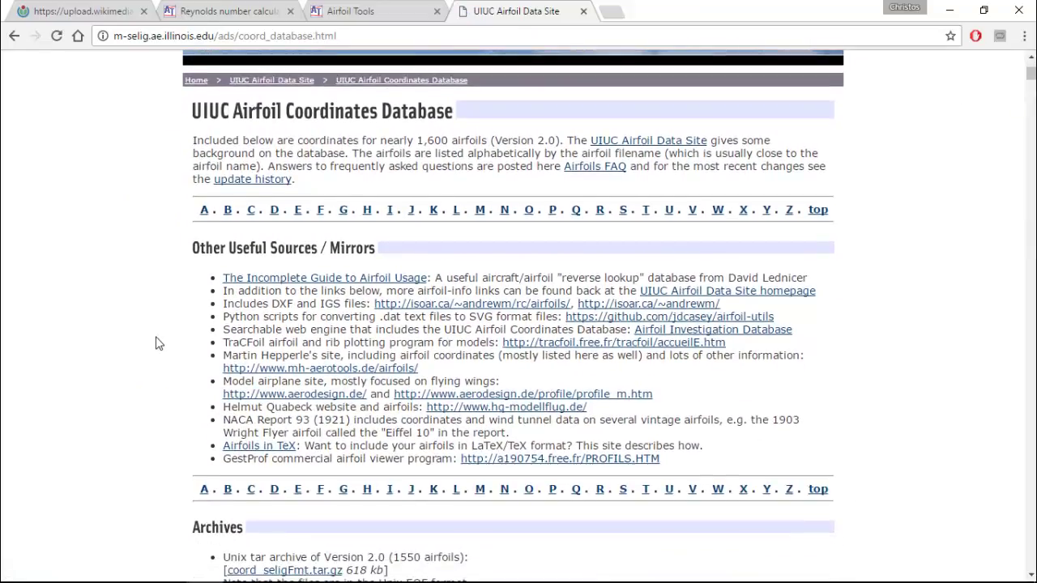
{"action": "scroll", "coordinate": [157, 343], "scroll_direction": "down", "scroll_amount": 1}
{"action": "scroll", "coordinate": [187, 212], "scroll_direction": "up", "scroll_amount": 1}
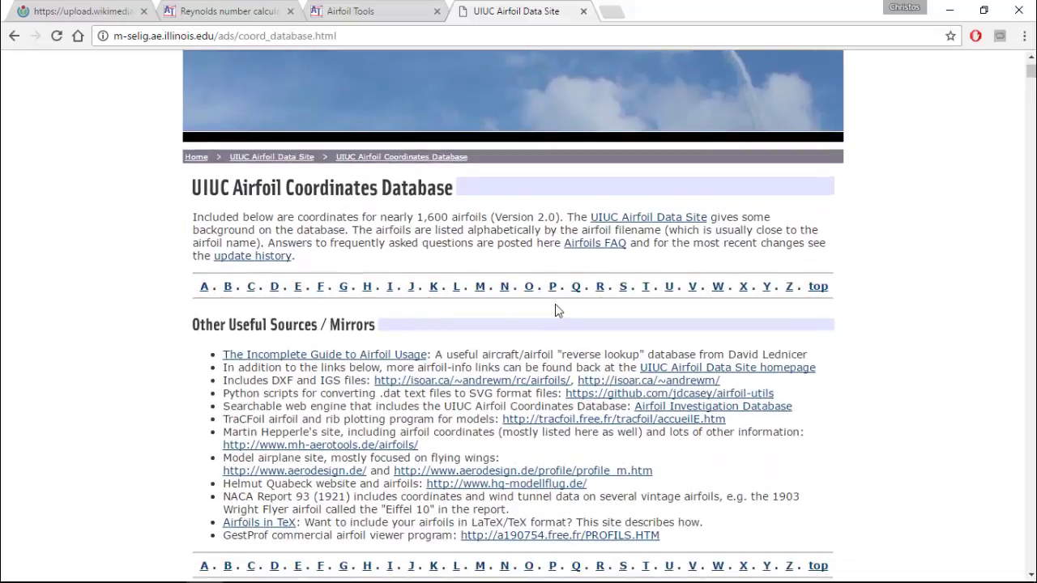
{"action": "left_click", "coordinate": [433, 286]}
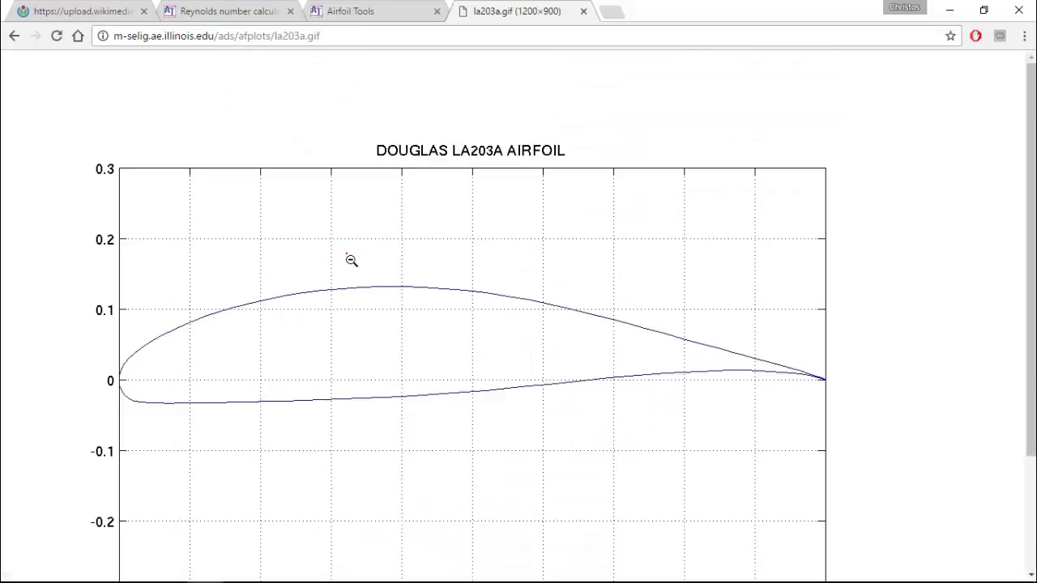
{"action": "left_click", "coordinate": [350, 288]}
{"action": "left_click", "coordinate": [15, 36]}
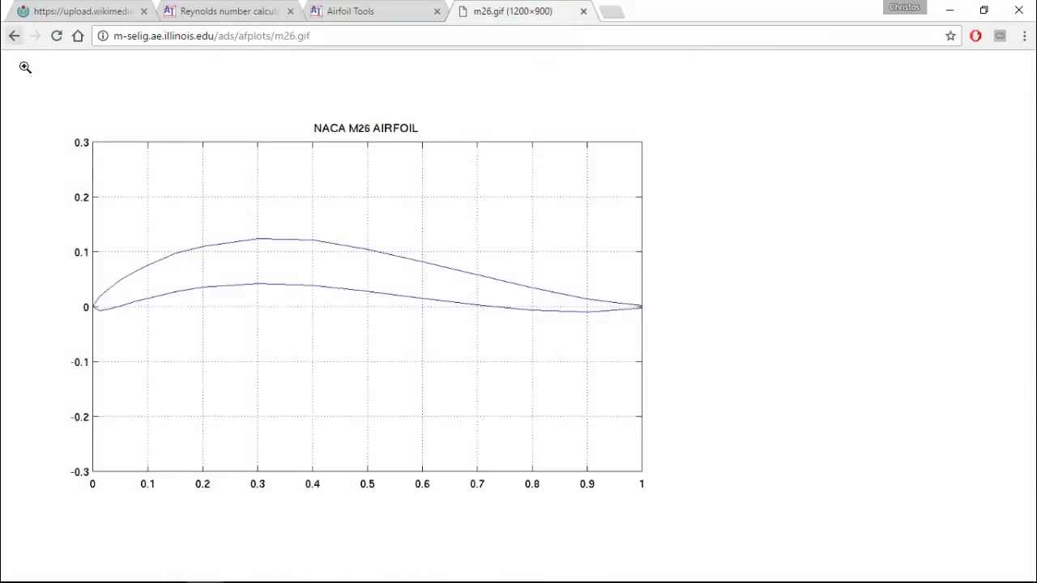
{"action": "left_click", "coordinate": [105, 172]}
{"action": "left_click", "coordinate": [94, 143]}
{"action": "left_click", "coordinate": [13, 37]}
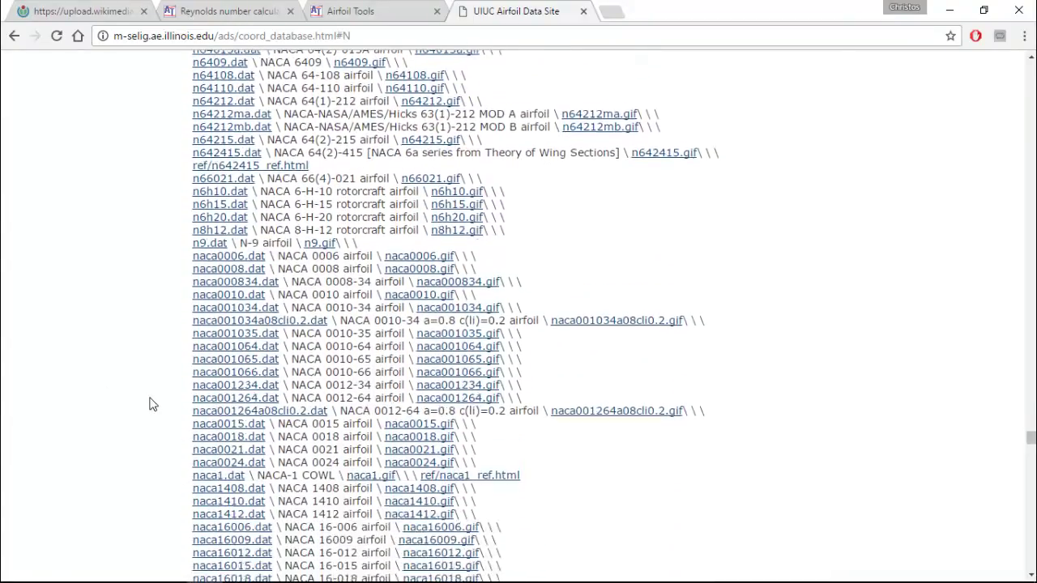
{"action": "scroll", "coordinate": [151, 405], "scroll_direction": "down", "scroll_amount": 4}
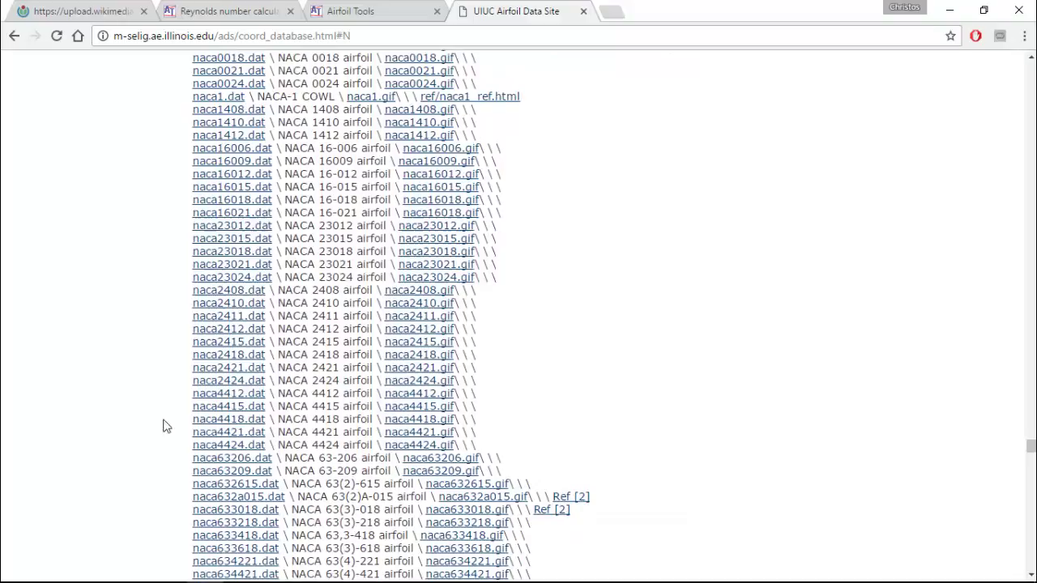
{"action": "left_click", "coordinate": [421, 415]}
{"action": "left_click", "coordinate": [377, 366]}
{"action": "left_click", "coordinate": [363, 347]}
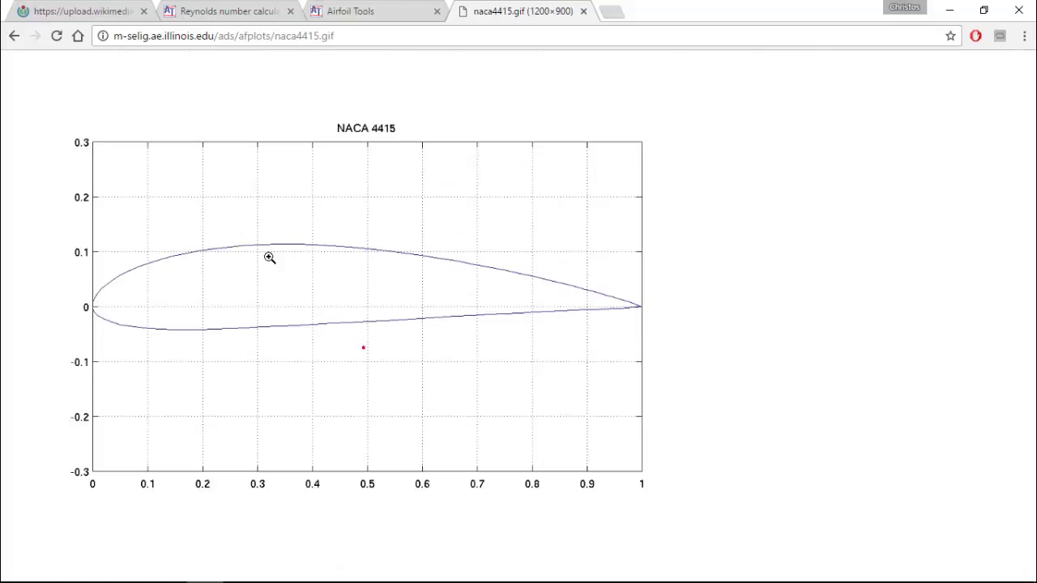
{"action": "left_click", "coordinate": [14, 36]}
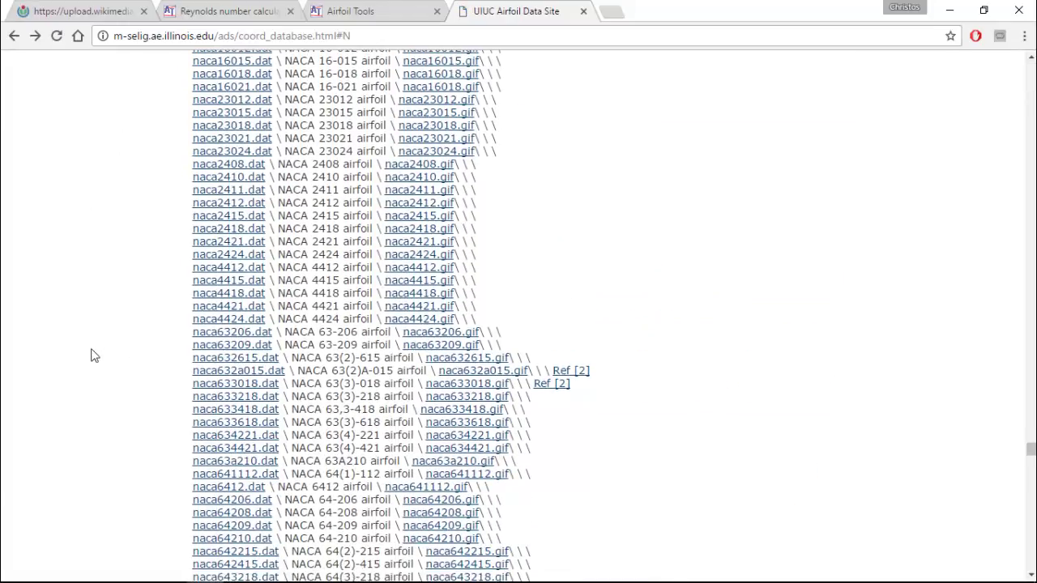
Open naca4415.dat, copy all its coordinate rows, and minimize Chrome
{"action": "left_click", "coordinate": [228, 284]}
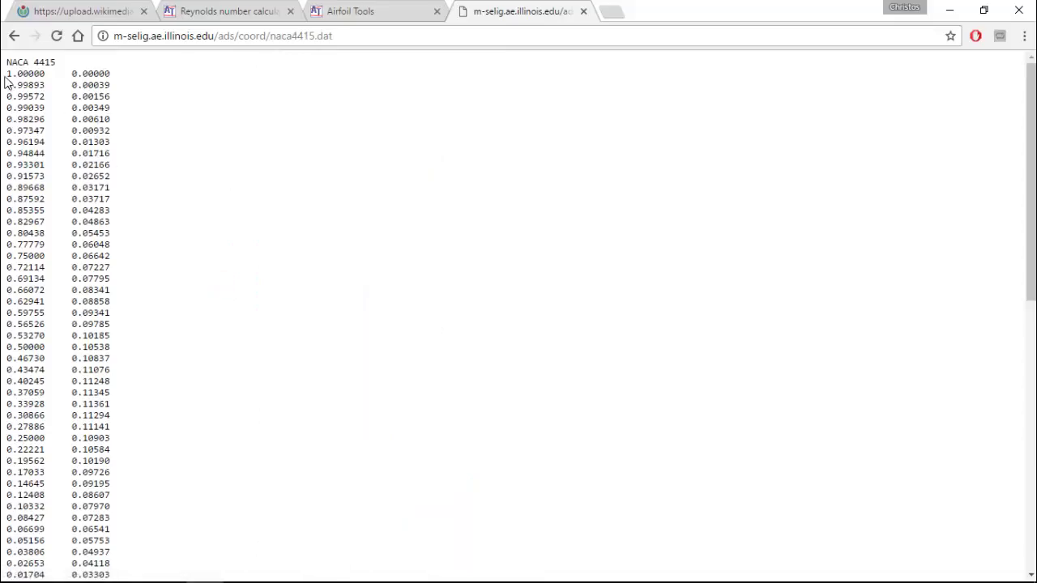
{"action": "left_click_drag", "start_coordinate": [8, 73], "coordinate": [119, 574]}
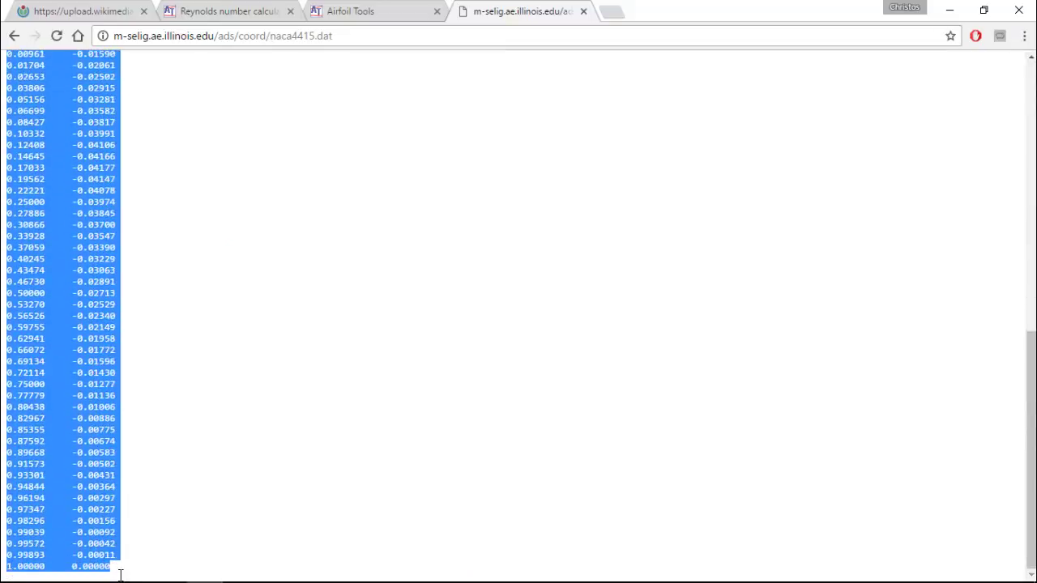
{"action": "right_click", "coordinate": [97, 516]}
{"action": "left_click", "coordinate": [146, 410]}
{"action": "left_click", "coordinate": [949, 9]}
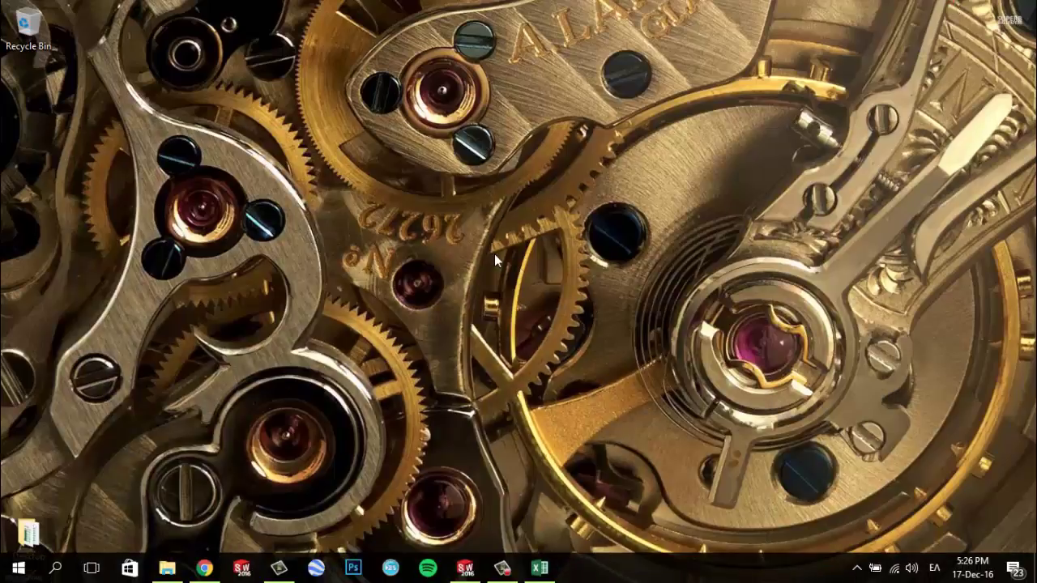
Create a desktop text document named naca4415, paste the coordinates into it and save
{"action": "right_click", "coordinate": [496, 254]}
{"action": "mouse_move", "coordinate": [611, 400]}
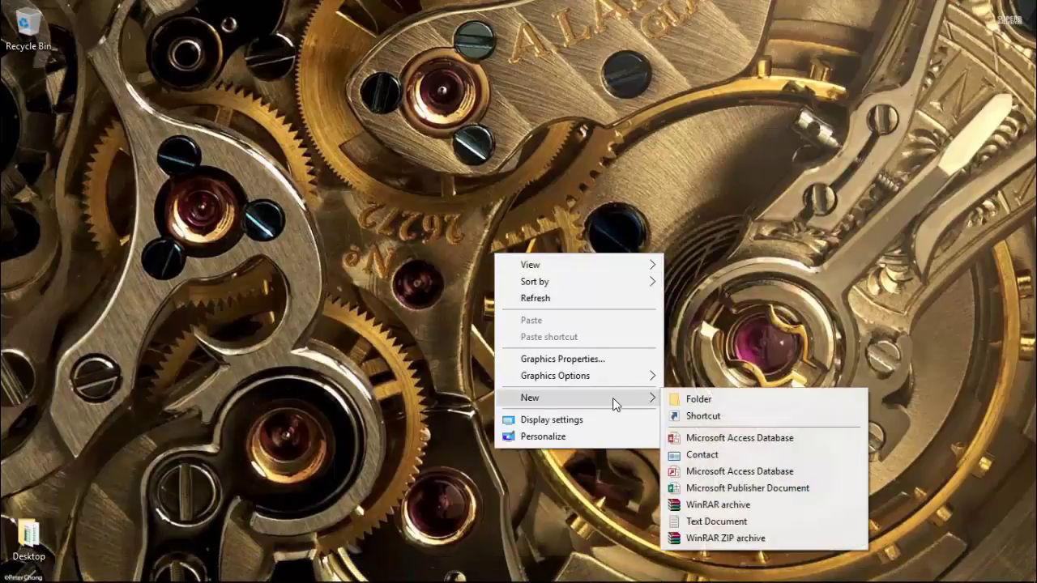
{"action": "left_click", "coordinate": [705, 522]}
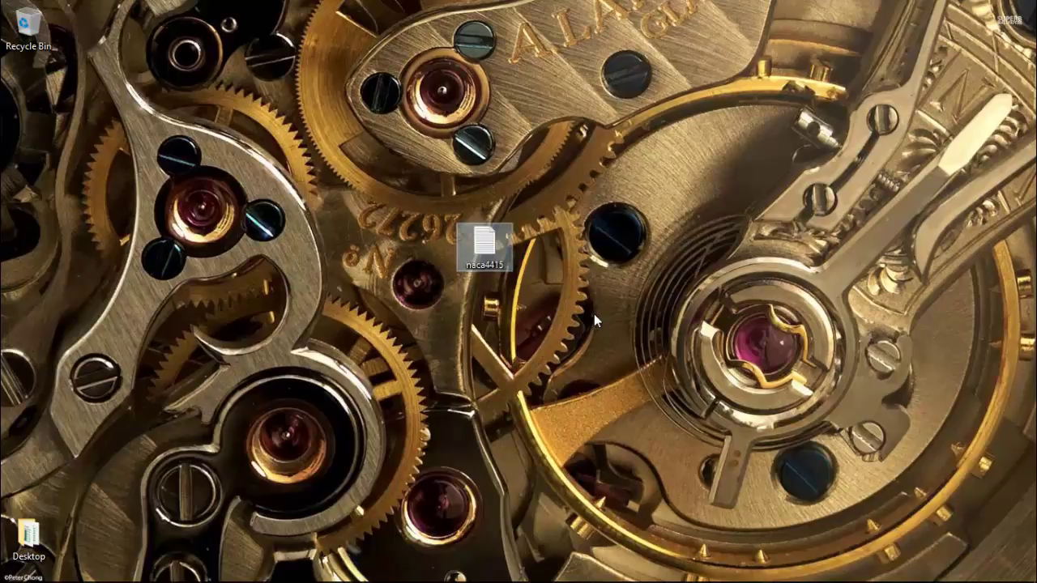
{"action": "double_click", "coordinate": [484, 241]}
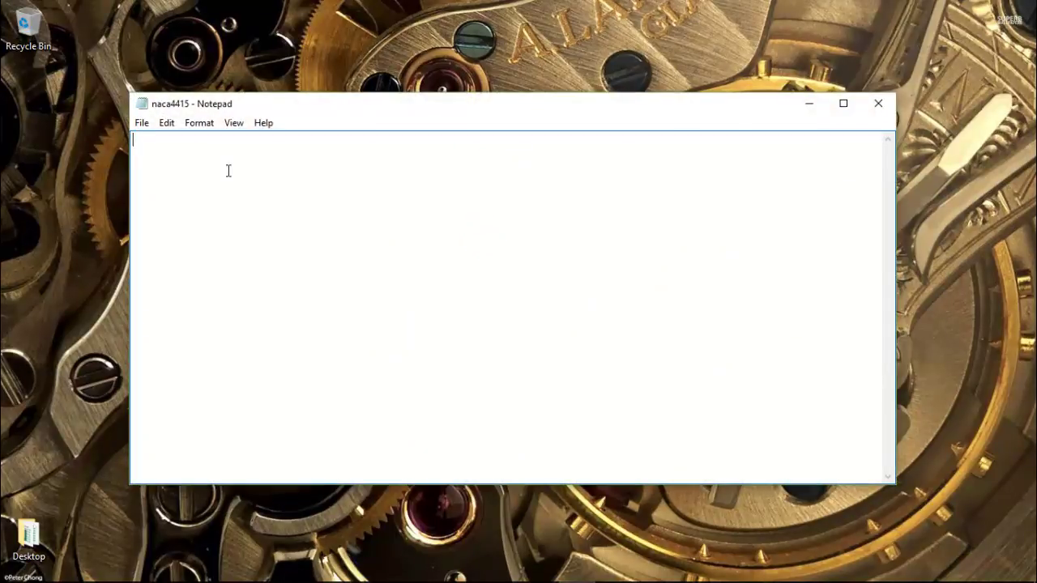
{"action": "key", "text": "ctrl+v"}
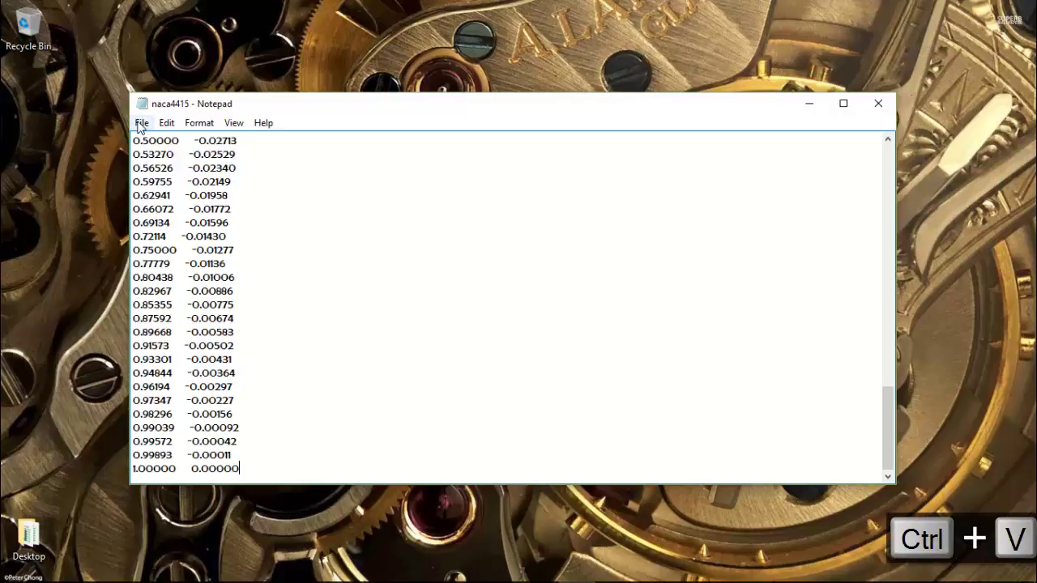
{"action": "left_click", "coordinate": [141, 122]}
{"action": "left_click", "coordinate": [177, 180]}
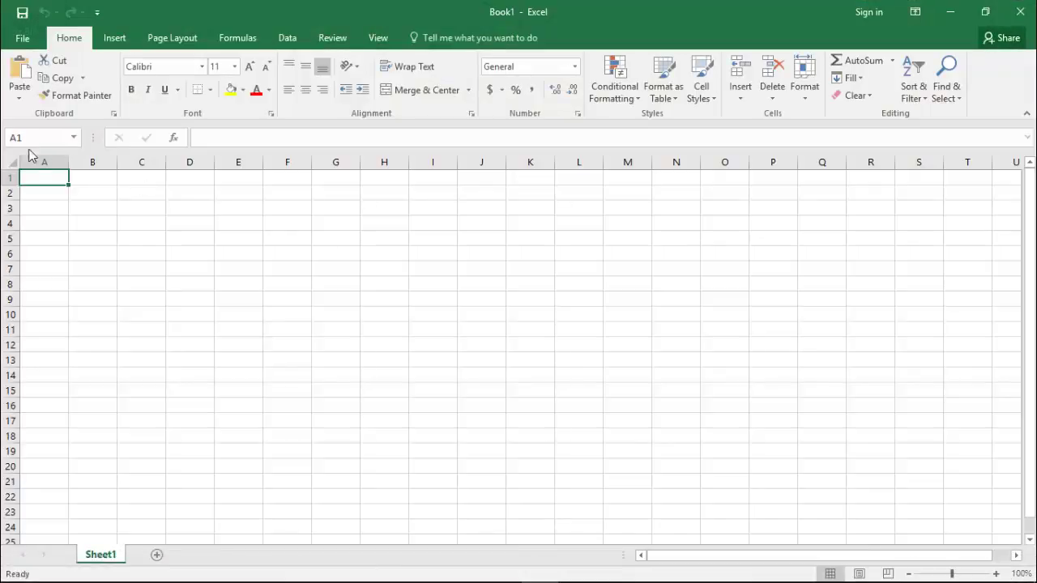
Open naca4415 from the Desktop in Excel, with the file type set to All Files
{"action": "left_click", "coordinate": [23, 38]}
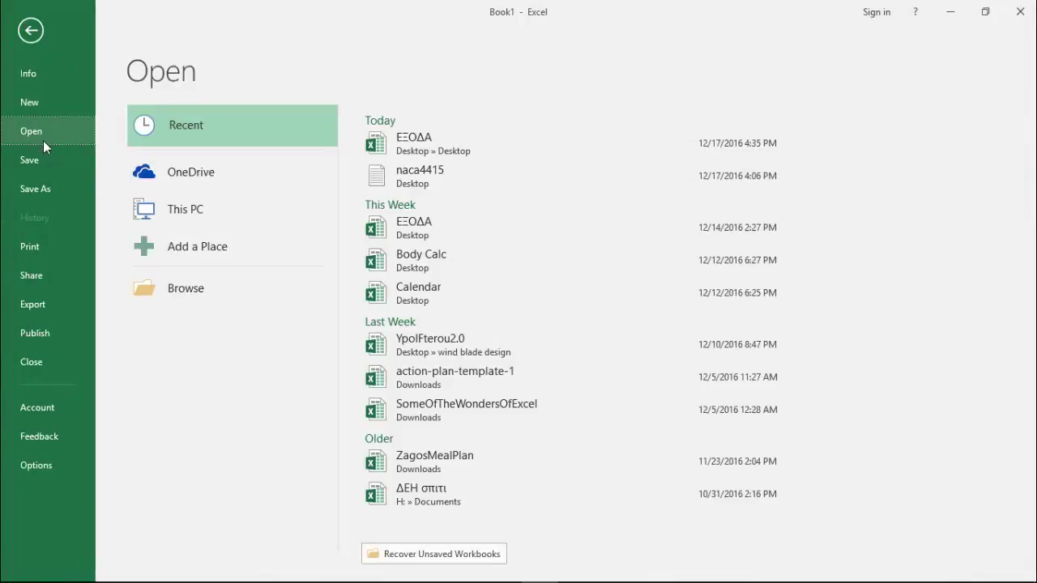
{"action": "left_click", "coordinate": [192, 285]}
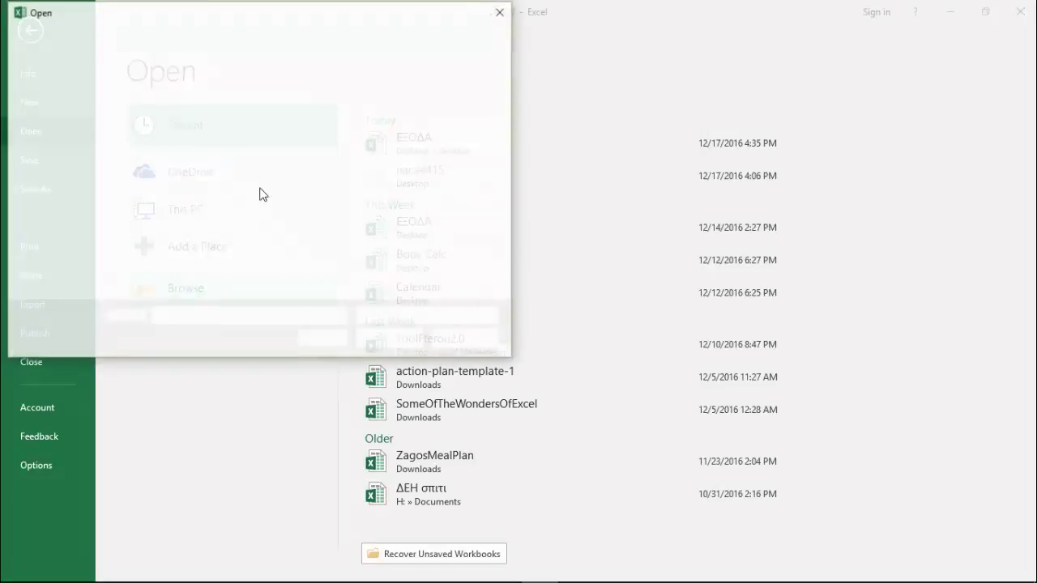
{"action": "left_click", "coordinate": [65, 155]}
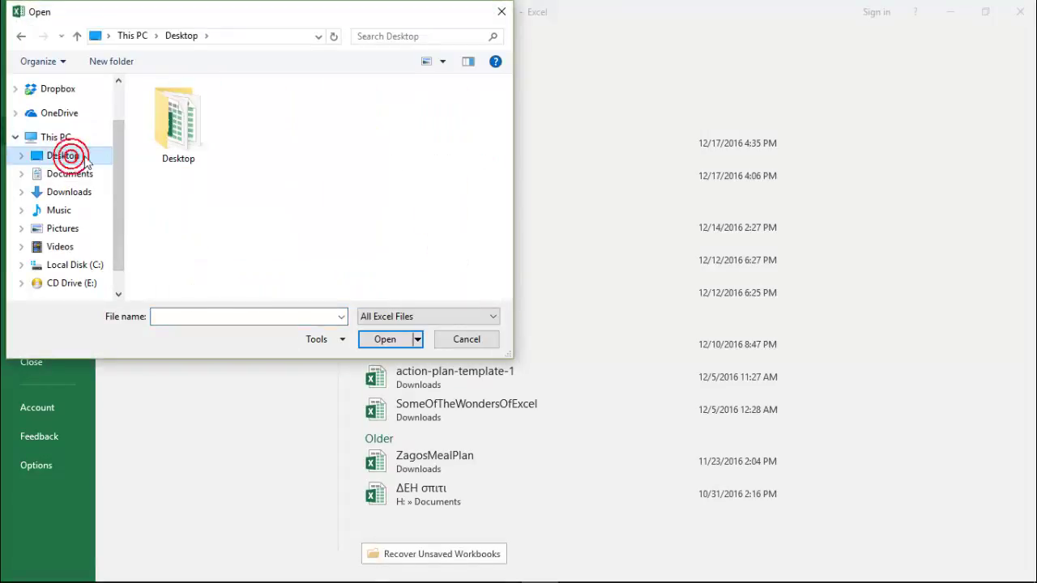
{"action": "left_click", "coordinate": [454, 316]}
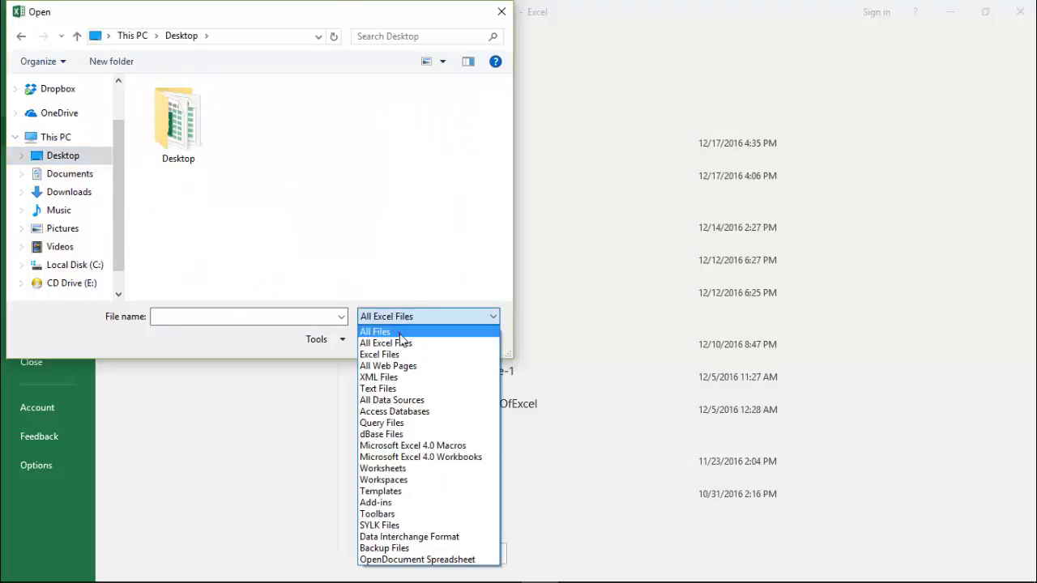
{"action": "left_click", "coordinate": [401, 330]}
{"action": "left_click", "coordinate": [285, 152]}
{"action": "left_click", "coordinate": [386, 339]}
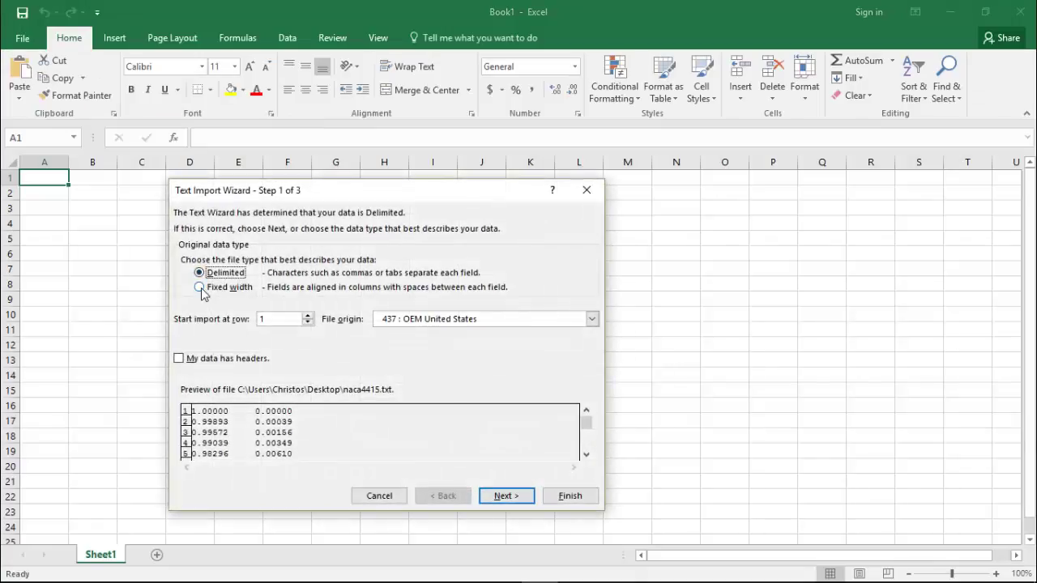
Finish the Text Import Wizard as fixed-width data with default column breaks and formats
{"action": "left_click", "coordinate": [506, 495]}
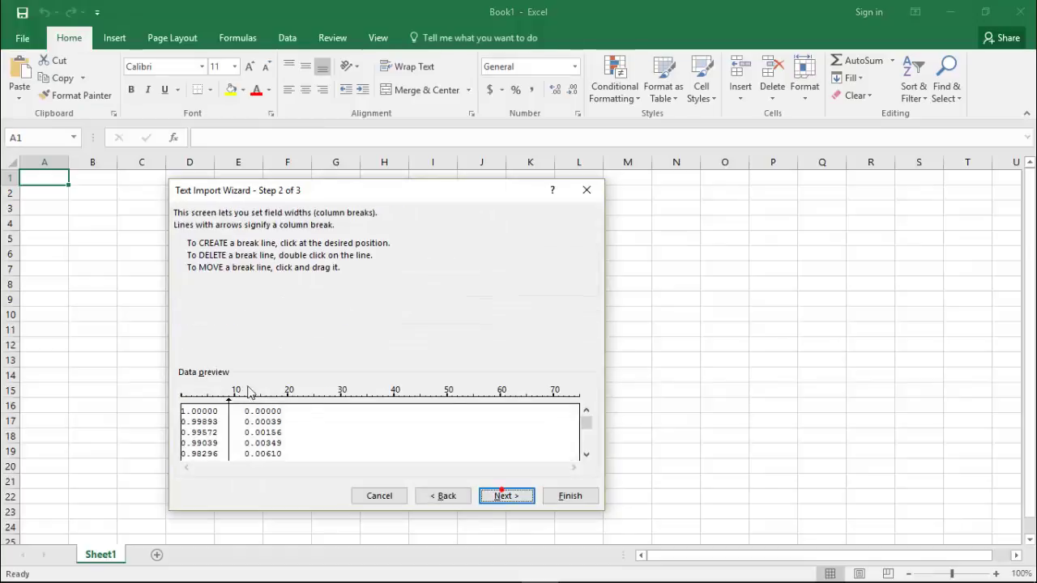
{"action": "left_click", "coordinate": [516, 493]}
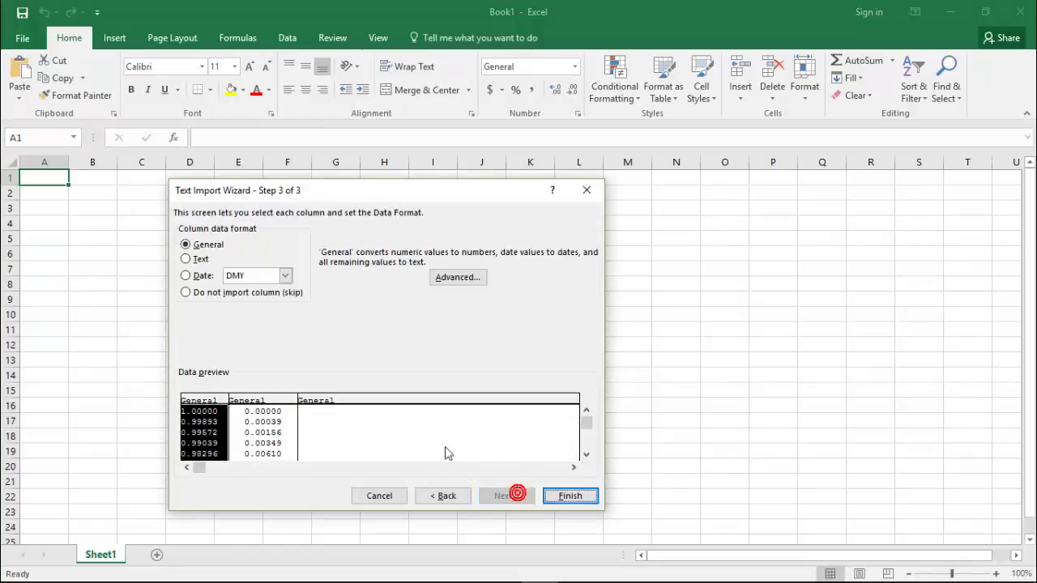
{"action": "left_click", "coordinate": [559, 495]}
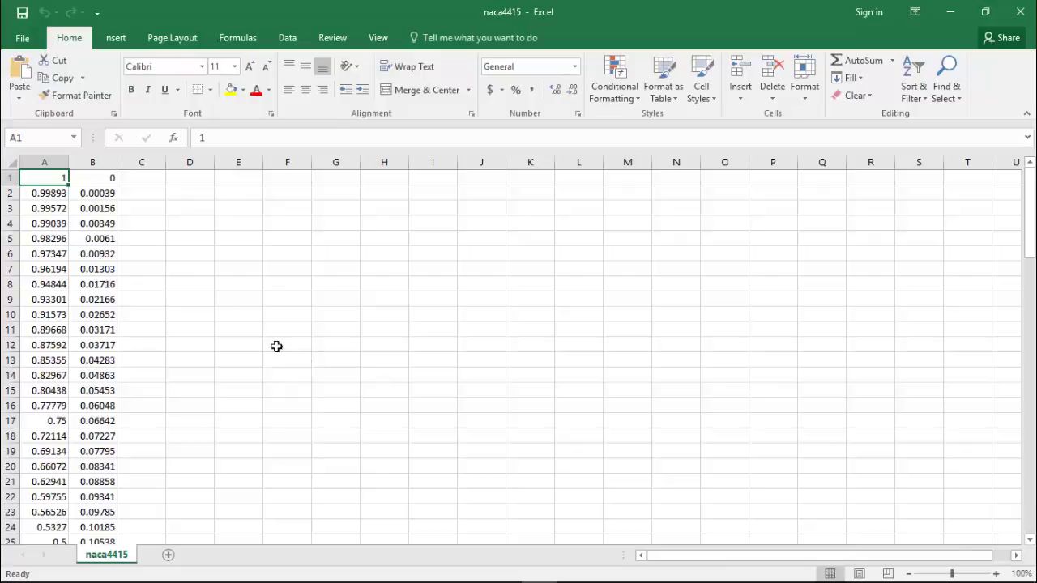
{"action": "left_click_drag", "start_coordinate": [57, 187], "coordinate": [57, 418]}
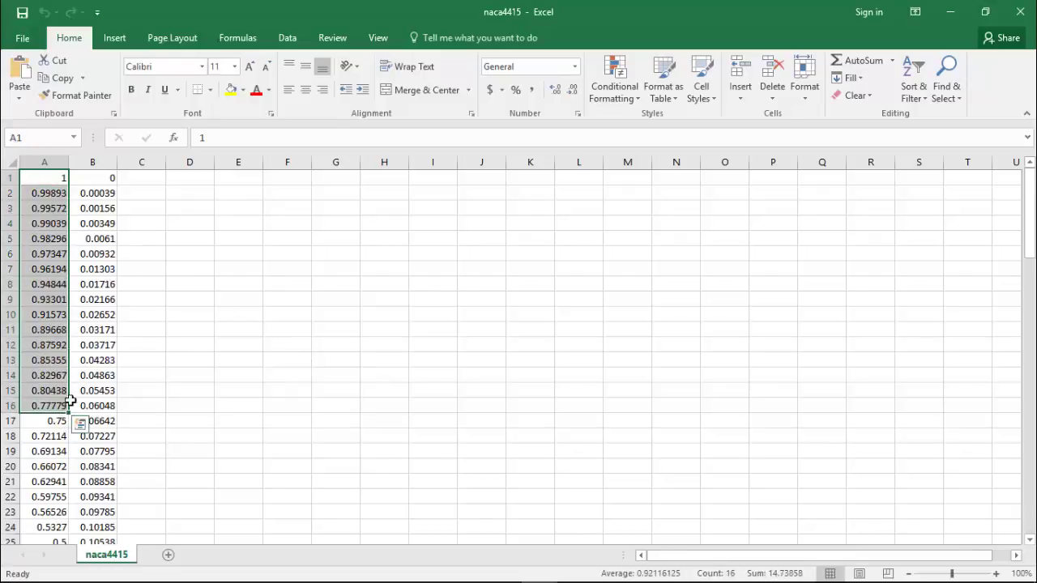
{"action": "left_click", "coordinate": [142, 291]}
{"action": "left_click_drag", "start_coordinate": [104, 178], "coordinate": [102, 409]}
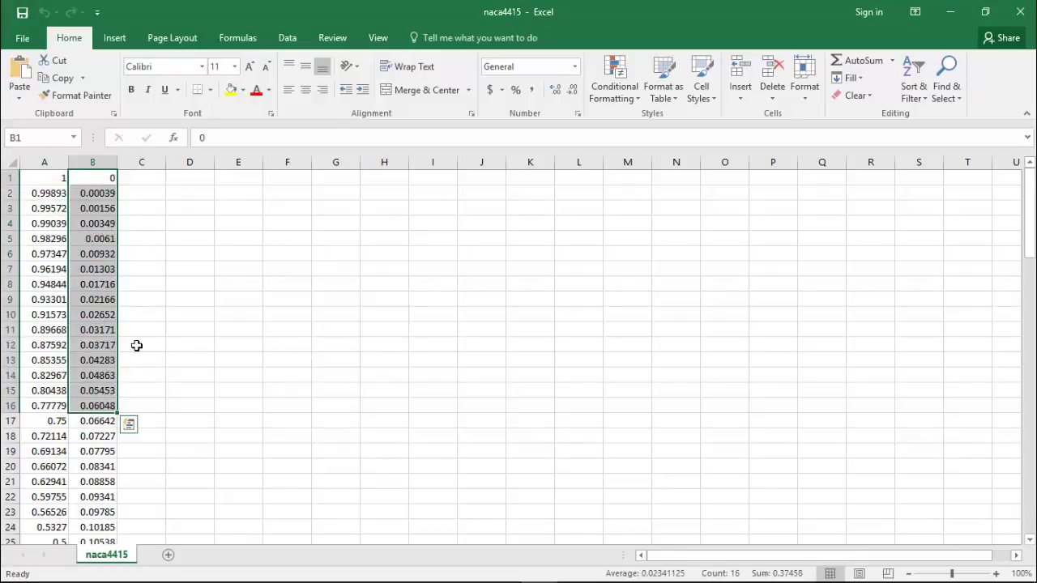
{"action": "left_click", "coordinate": [154, 286]}
{"action": "scroll", "coordinate": [155, 373], "scroll_direction": "down", "scroll_amount": 7}
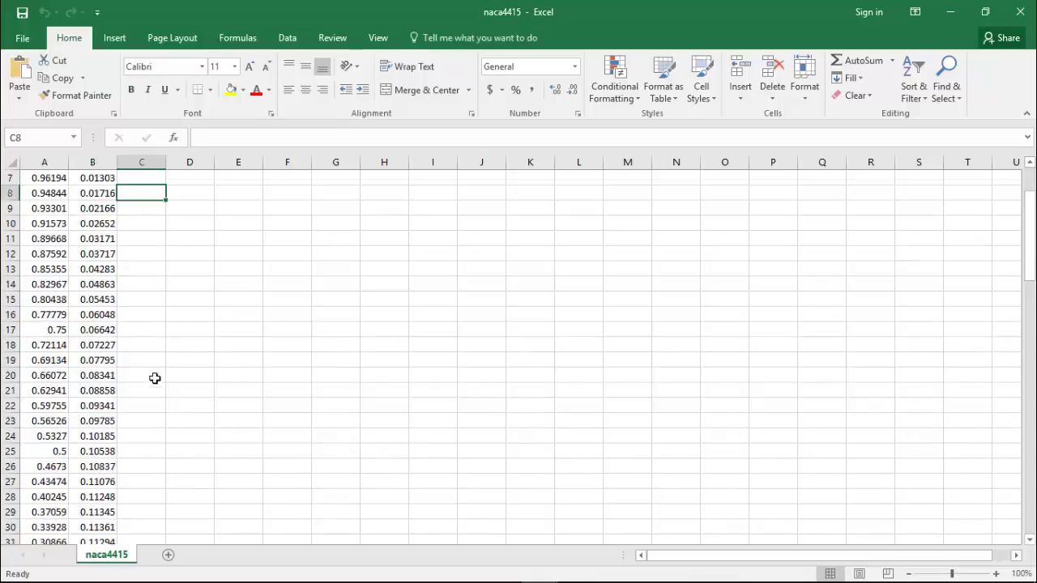
{"action": "scroll", "coordinate": [154, 438], "scroll_direction": "down", "scroll_amount": 12}
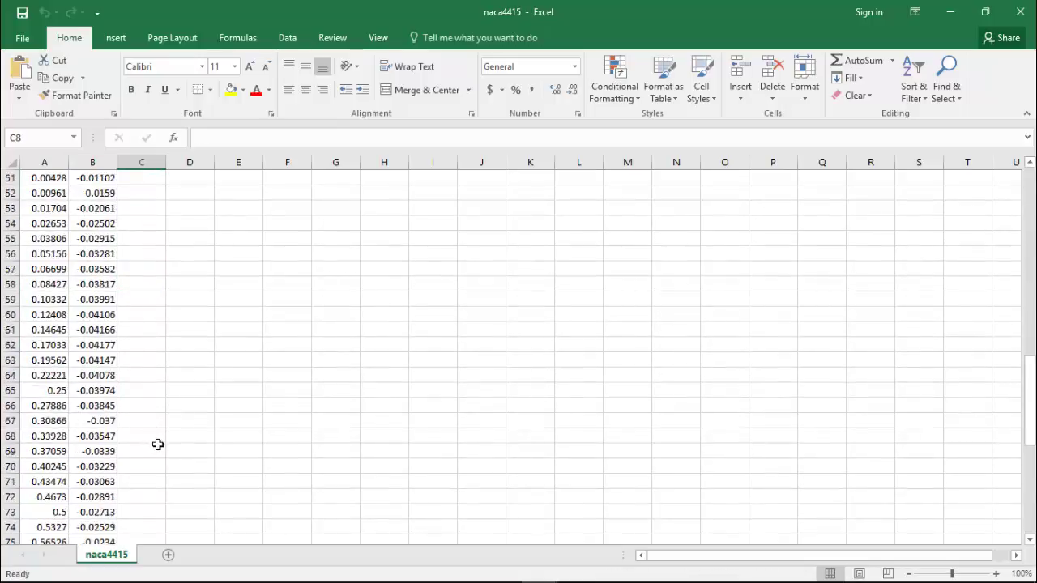
{"action": "scroll", "coordinate": [146, 499], "scroll_direction": "down", "scroll_amount": 7}
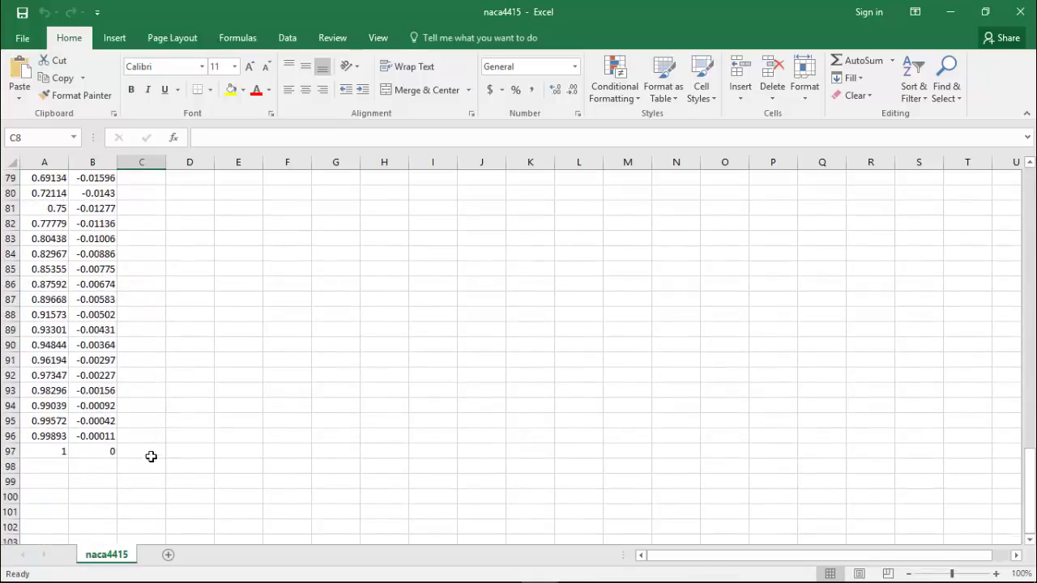
Enter 0 in cell C1 and fill it down column C beside every coordinate row
{"action": "scroll", "coordinate": [149, 425], "scroll_direction": "up", "scroll_amount": 5}
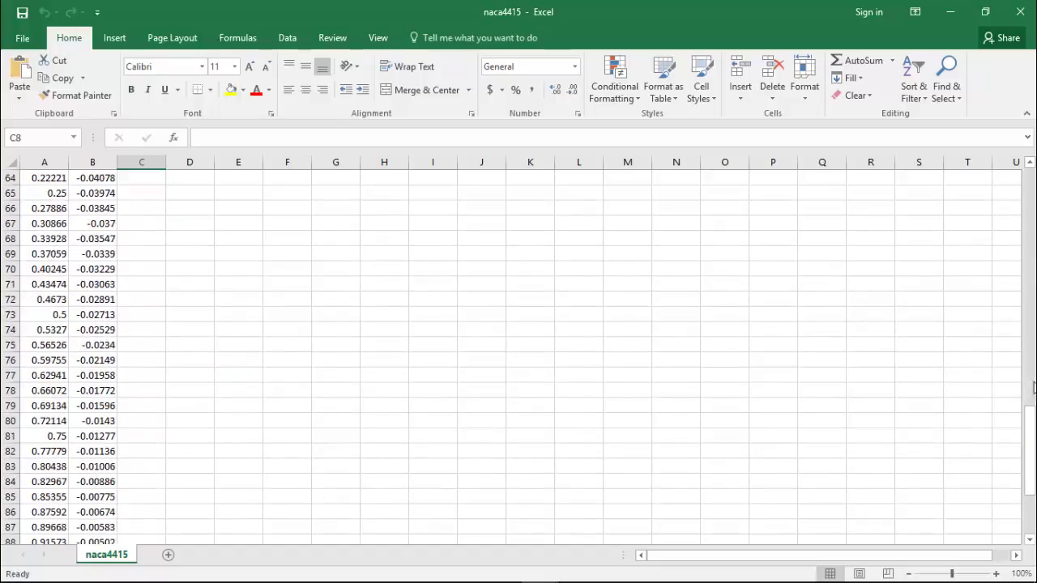
{"action": "left_click_drag", "start_coordinate": [1029, 405], "coordinate": [1029, 174]}
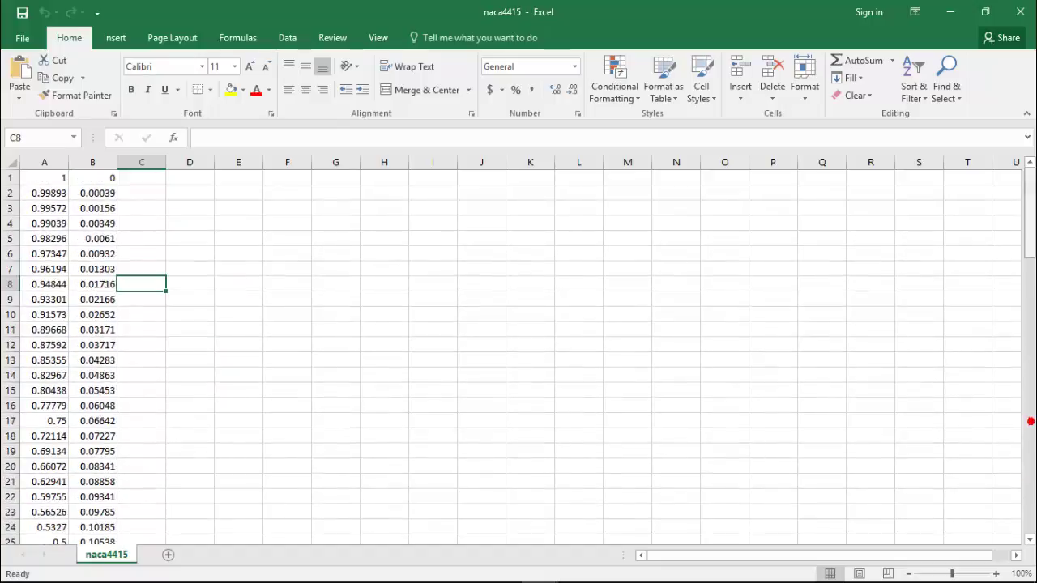
{"action": "left_click", "coordinate": [150, 180]}
{"action": "type", "text": "0"}
{"action": "key", "text": "Return"}
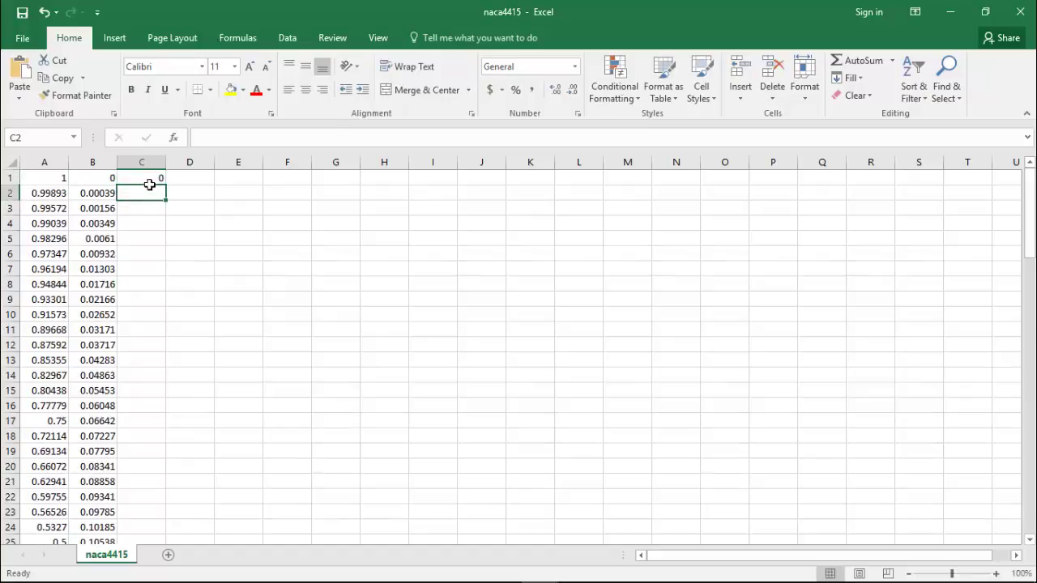
{"action": "left_click", "coordinate": [151, 181]}
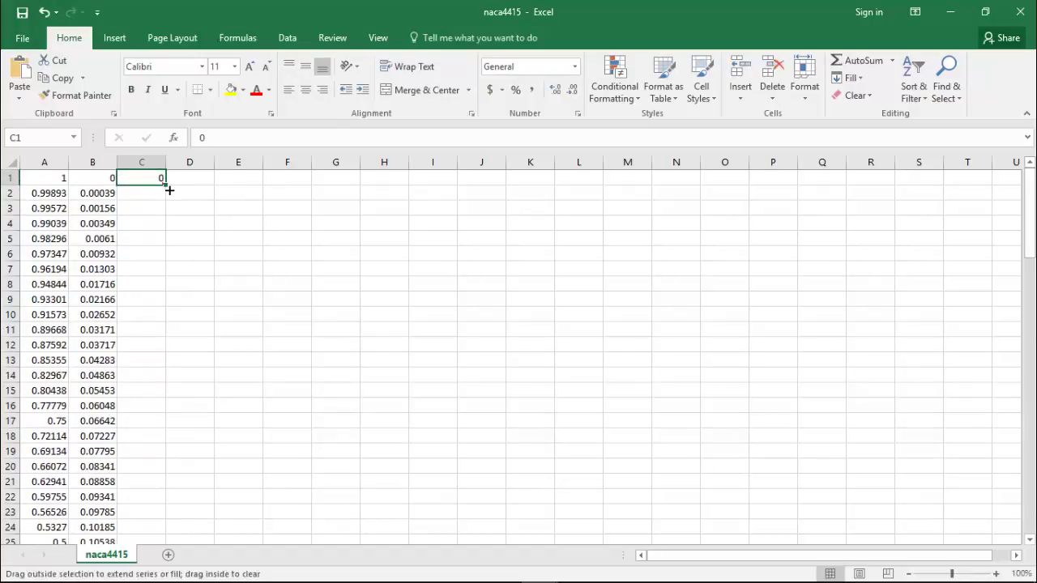
{"action": "double_click", "coordinate": [169, 188]}
{"action": "left_click", "coordinate": [191, 215]}
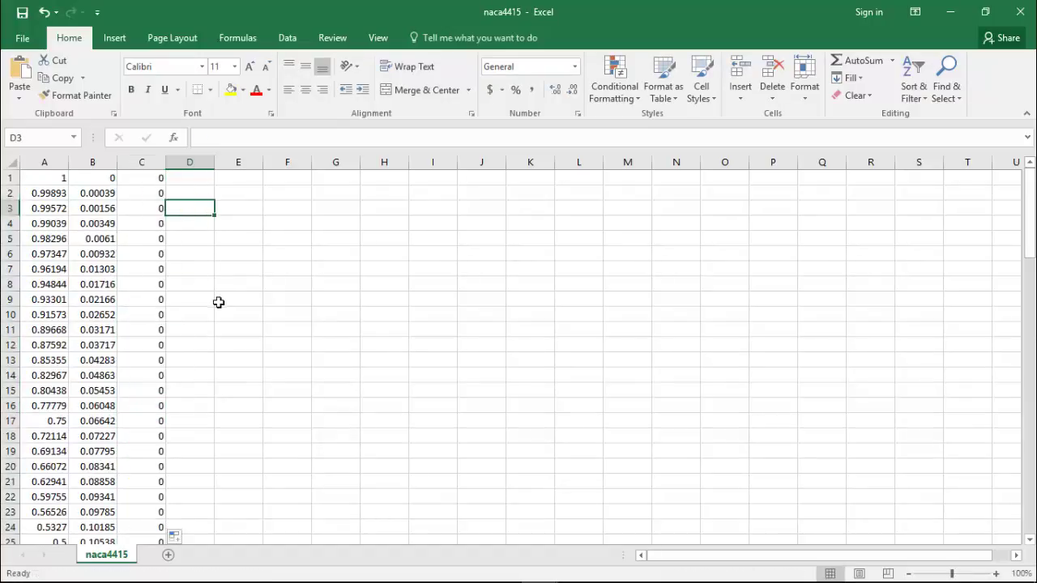
{"action": "scroll", "coordinate": [218, 303], "scroll_direction": "down", "scroll_amount": 1}
Save the sheet back to naca4415, keeping the Text (Tab delimited) format
{"action": "scroll", "coordinate": [186, 260], "scroll_direction": "up", "scroll_amount": 1}
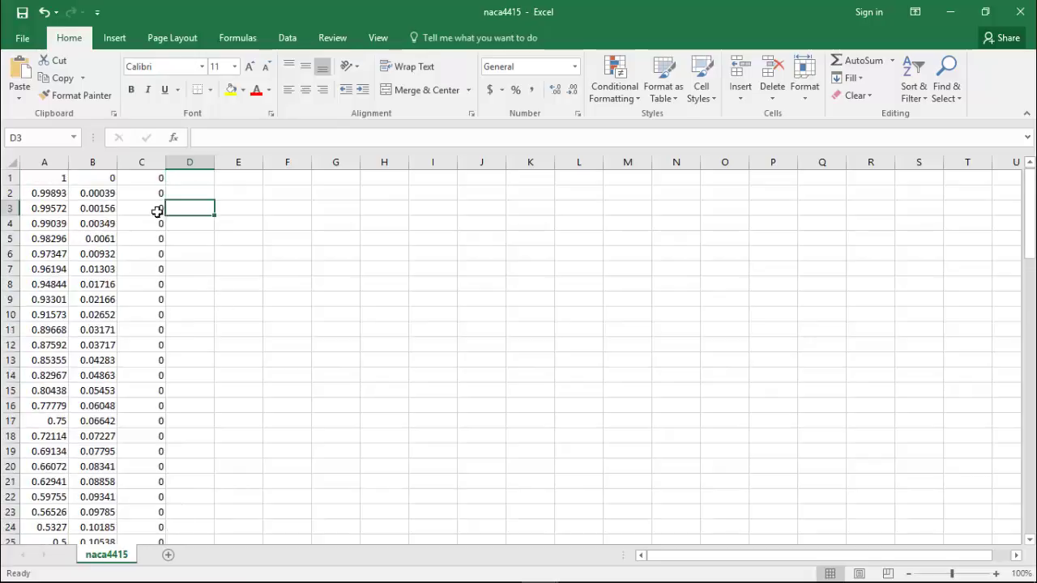
{"action": "left_click", "coordinate": [21, 42]}
{"action": "left_click", "coordinate": [41, 156]}
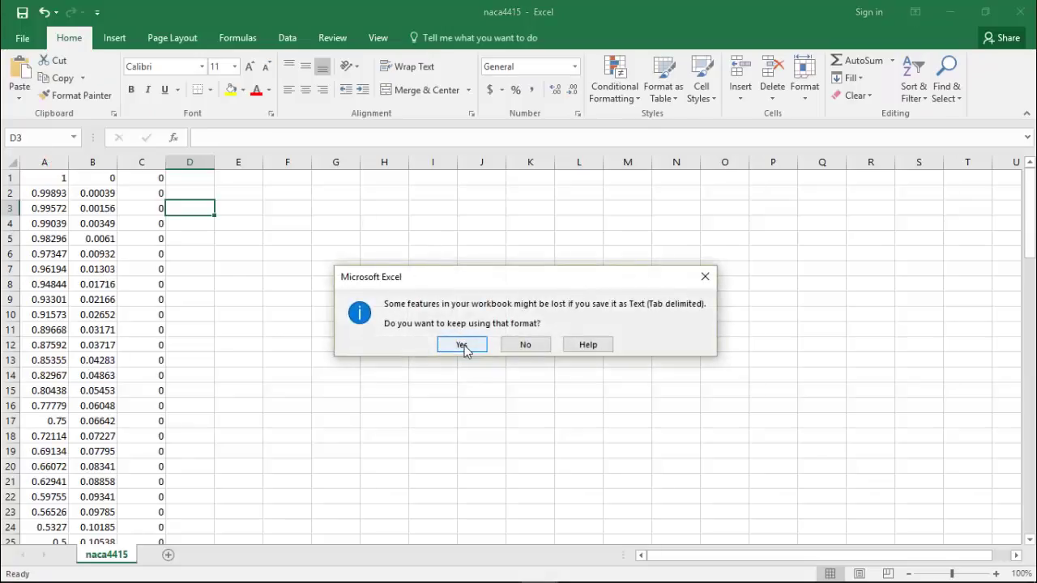
{"action": "left_click", "coordinate": [462, 346]}
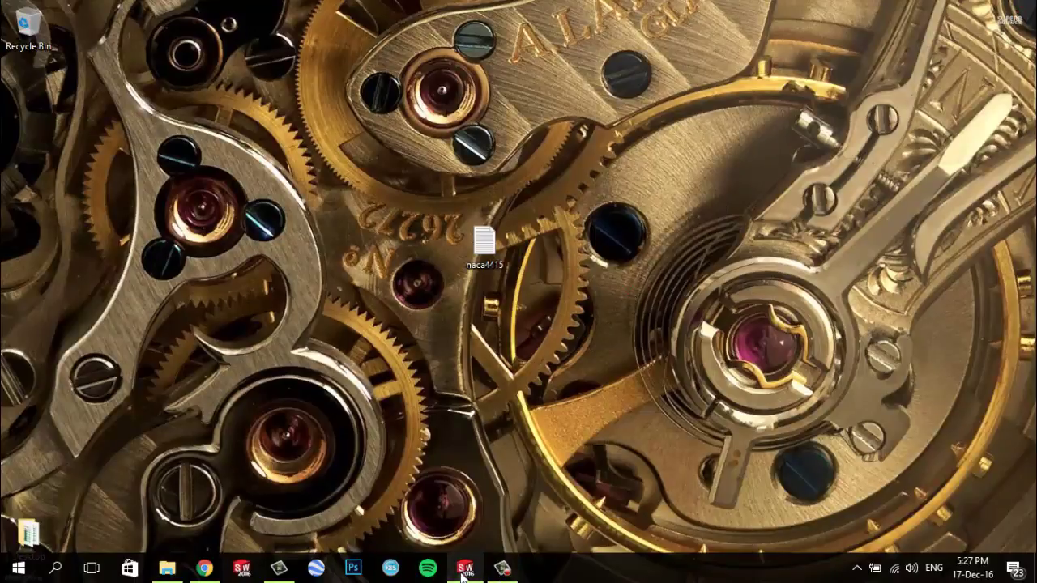
Create a new part document in SOLIDWORKS
{"action": "left_click", "coordinate": [468, 572]}
{"action": "left_click", "coordinate": [143, 11]}
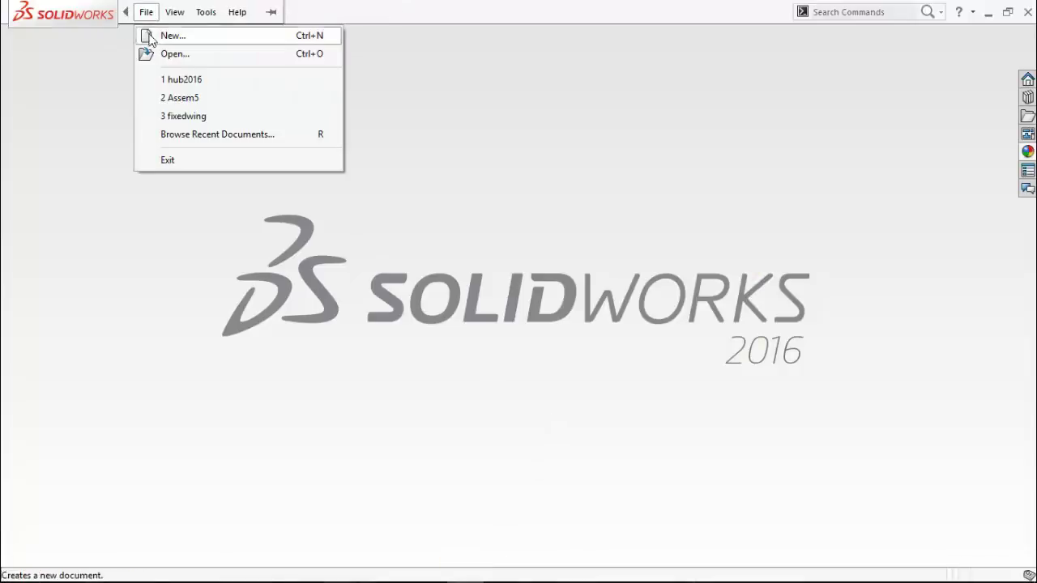
{"action": "left_click", "coordinate": [155, 35]}
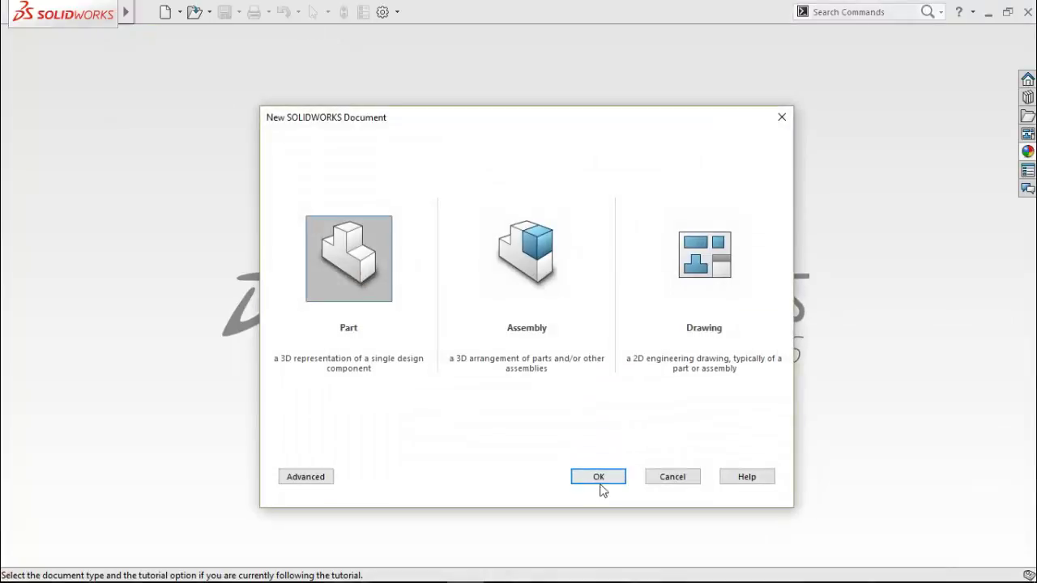
{"action": "left_click", "coordinate": [599, 477]}
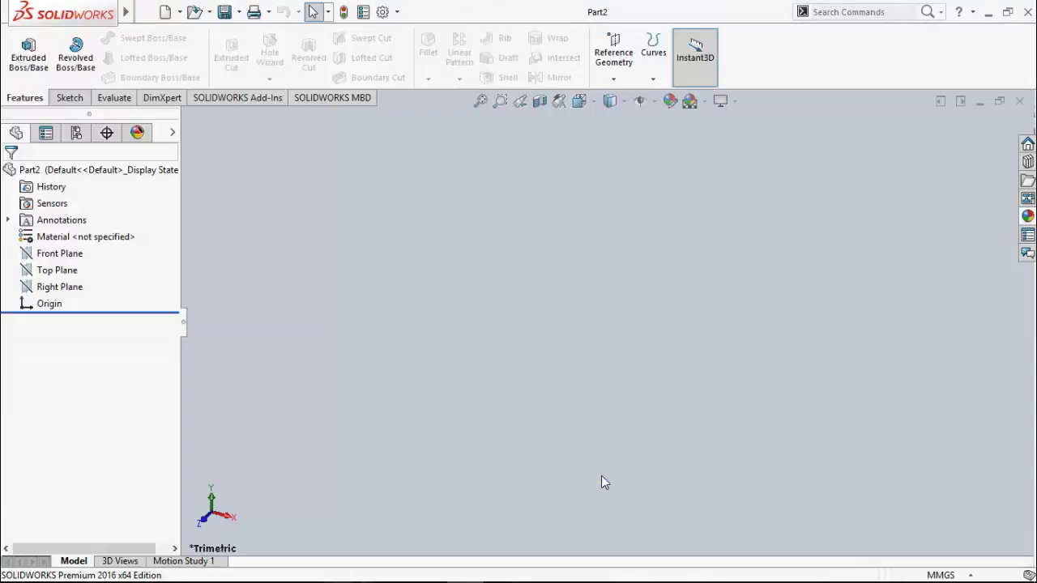
Create a Curve Through XYZ Points from naca4415.txt, loaded via the Text Files filter
{"action": "left_click", "coordinate": [658, 69]}
{"action": "left_click", "coordinate": [685, 99]}
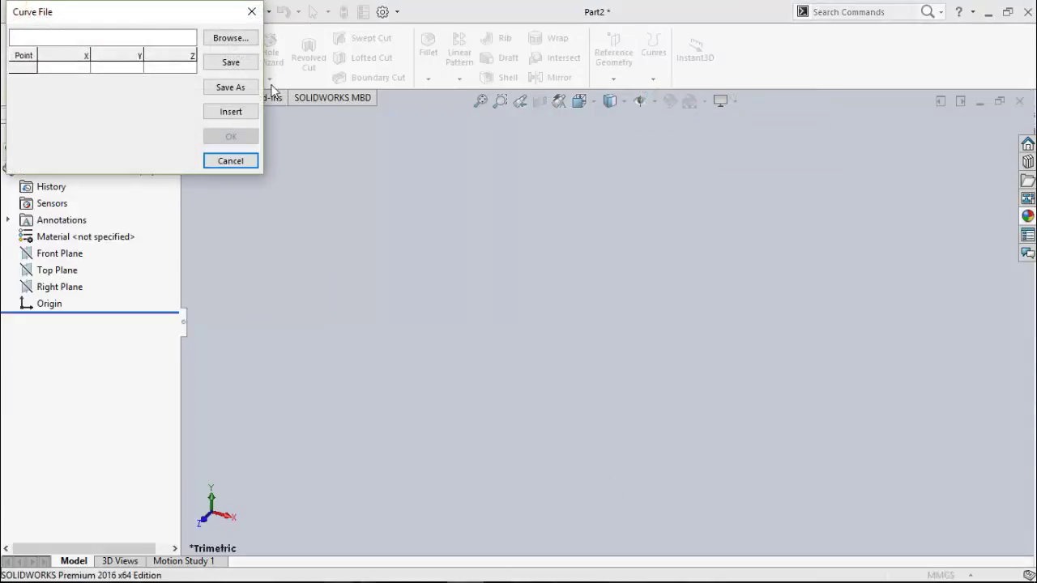
{"action": "left_click", "coordinate": [231, 38]}
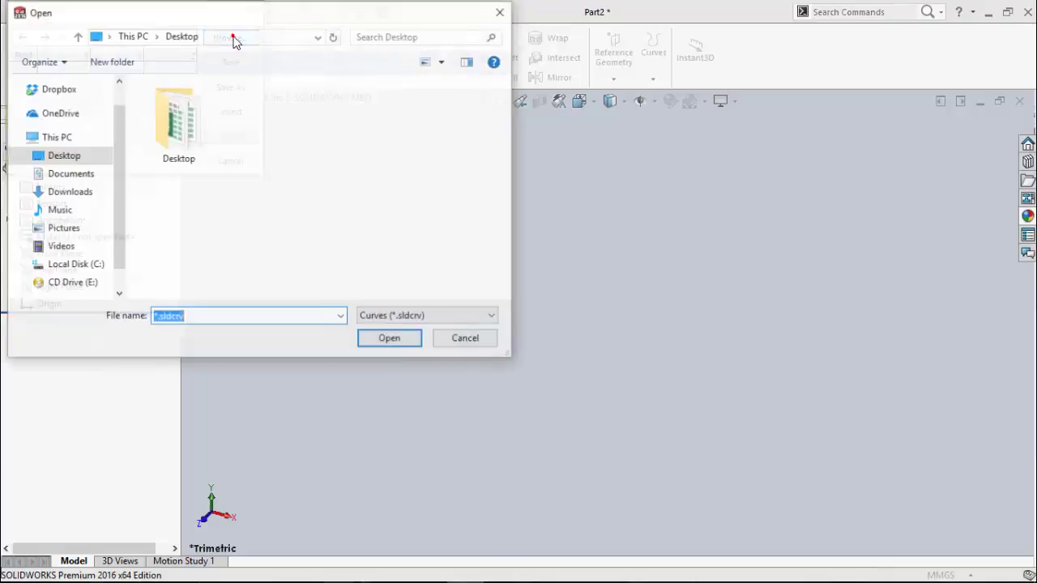
{"action": "left_click", "coordinate": [387, 316]}
{"action": "left_click", "coordinate": [389, 347]}
{"action": "left_click", "coordinate": [280, 141]}
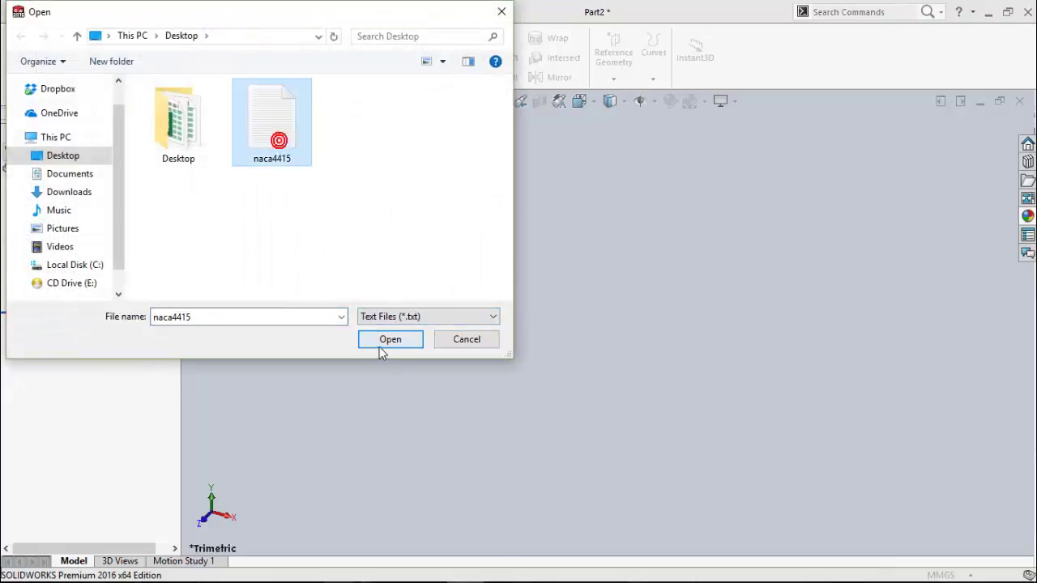
{"action": "left_click", "coordinate": [381, 343]}
{"action": "mouse_move", "coordinate": [192, 71]}
{"action": "left_mouse_down"}
{"action": "mouse_move", "coordinate": [192, 122]}
{"action": "mouse_move", "coordinate": [191, 65]}
{"action": "left_mouse_up"}
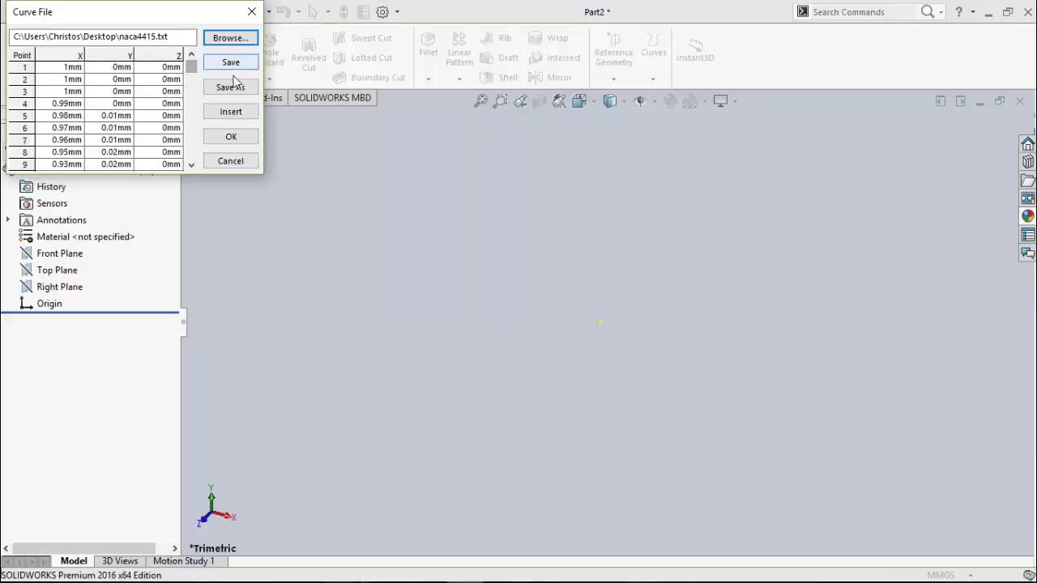
{"action": "left_click", "coordinate": [231, 137]}
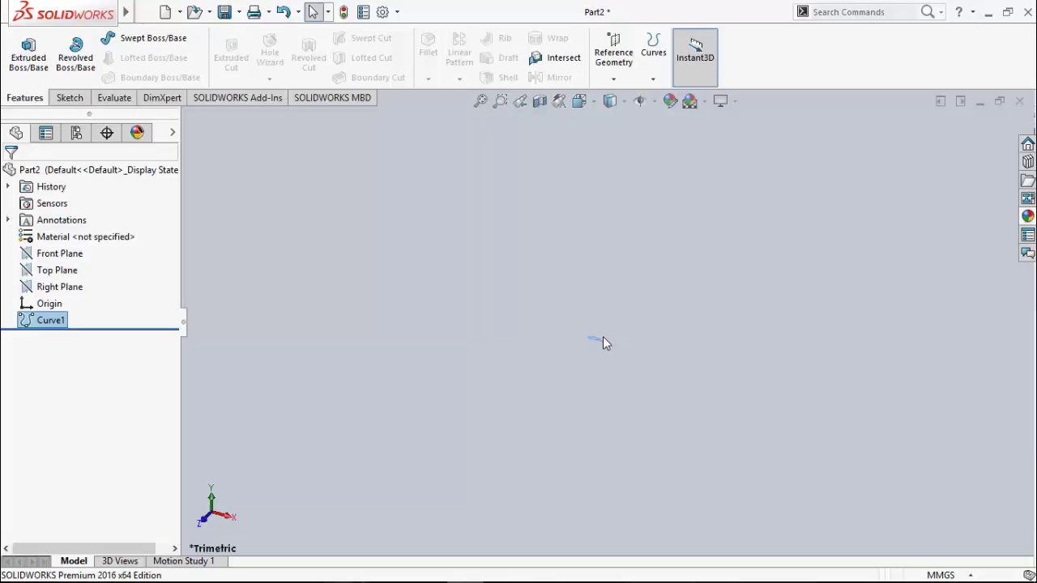
Sketch on the Front Plane, Convert Entities on the airfoil Curve1, and exit the sketch
{"action": "scroll", "coordinate": [603, 324], "scroll_direction": "down", "scroll_amount": 5}
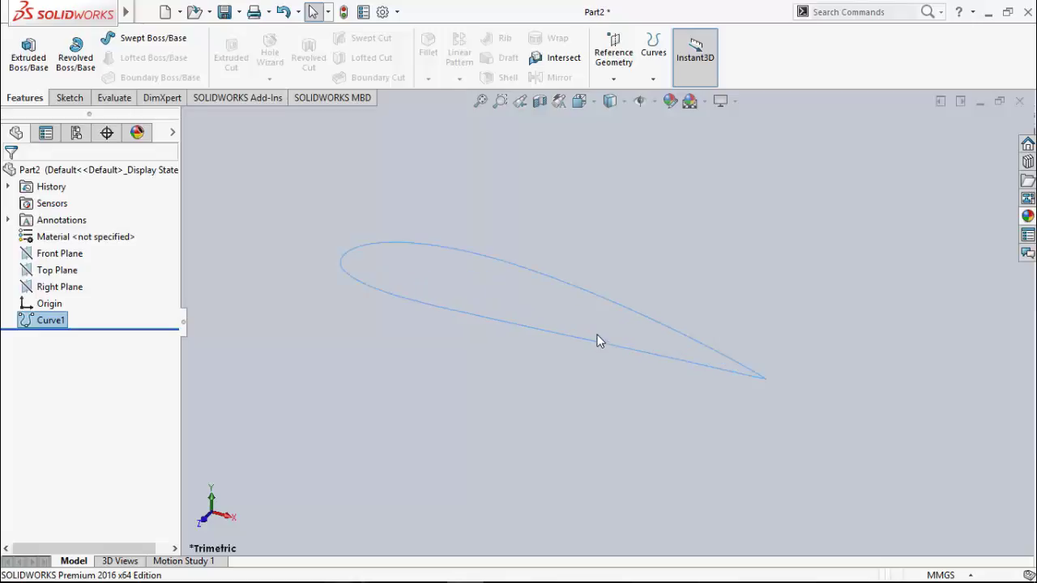
{"action": "scroll", "coordinate": [582, 319], "scroll_direction": "up", "scroll_amount": 1}
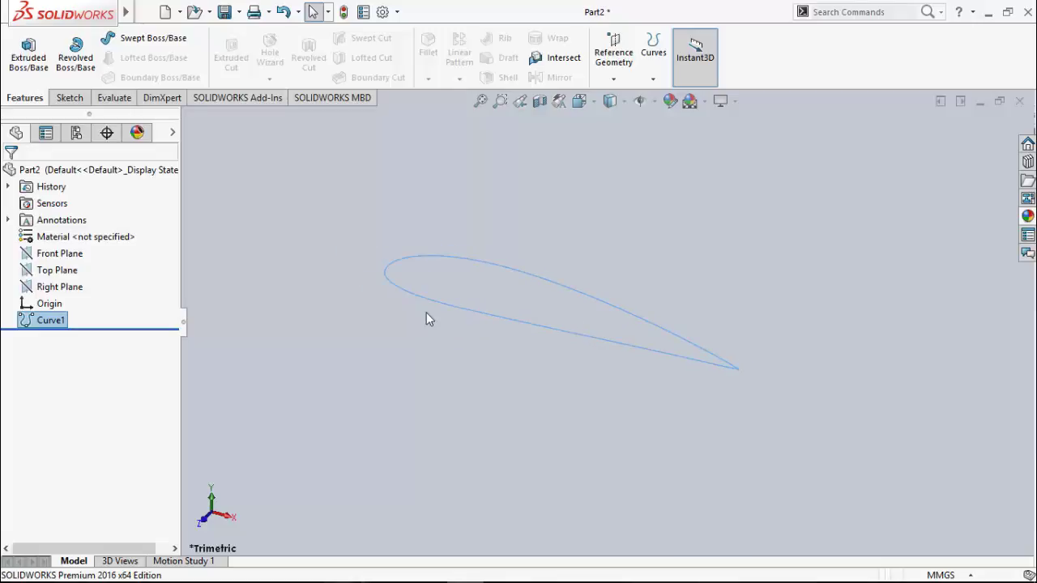
{"action": "left_click", "coordinate": [68, 256]}
{"action": "left_click", "coordinate": [115, 230]}
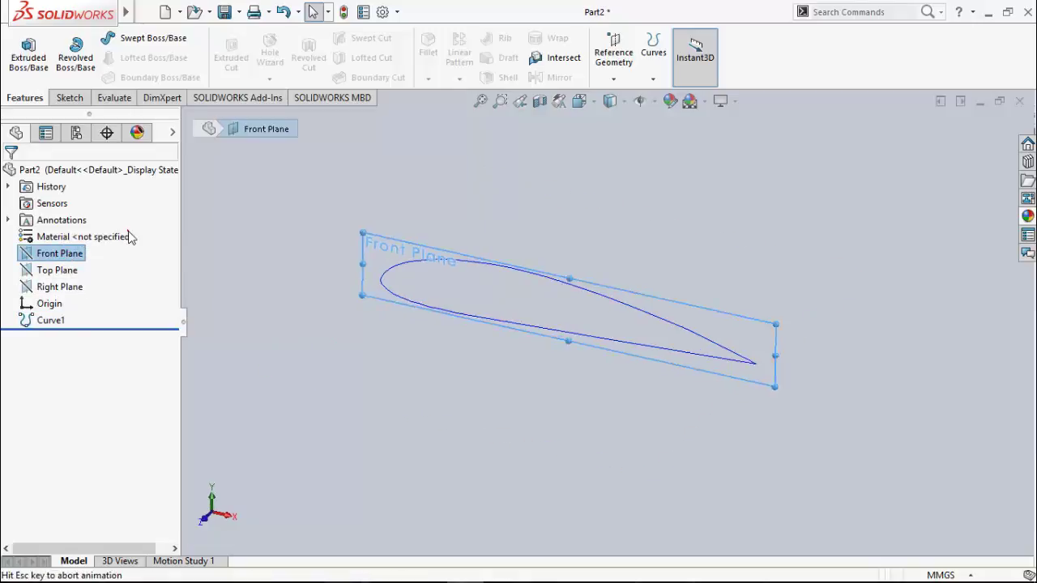
{"action": "left_click", "coordinate": [68, 98]}
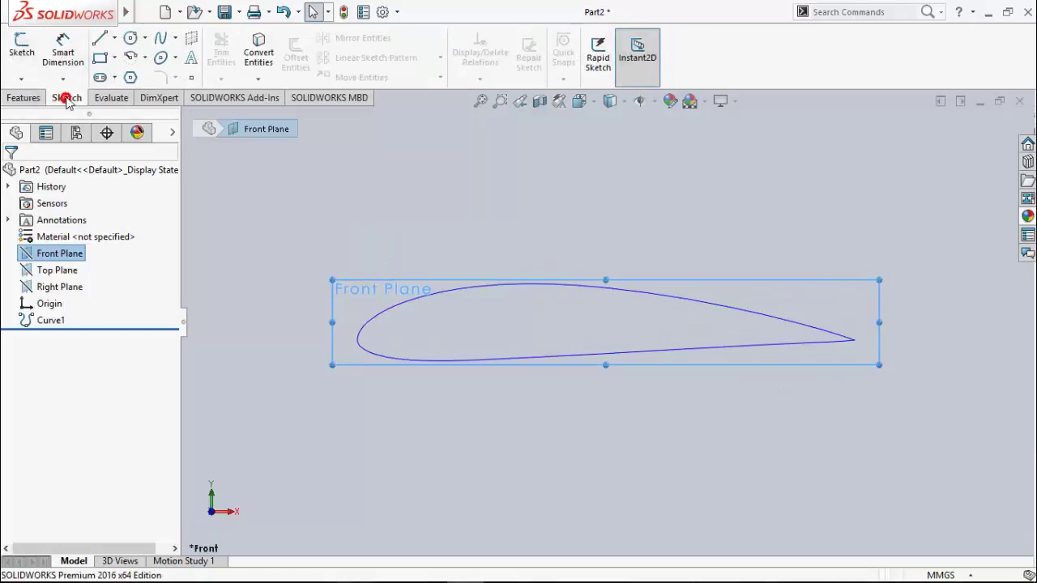
{"action": "left_click", "coordinate": [22, 50]}
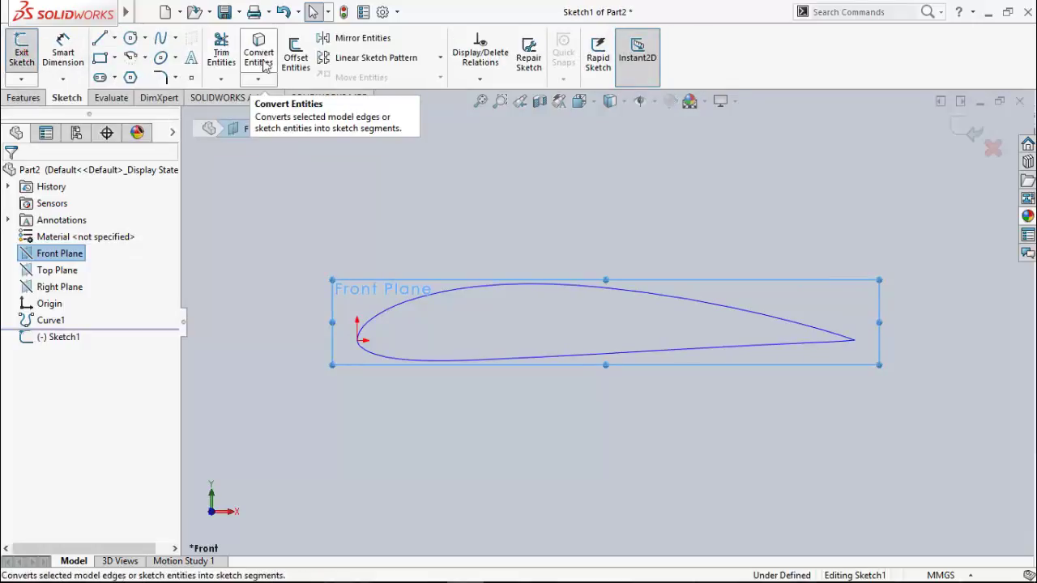
{"action": "left_click", "coordinate": [638, 296]}
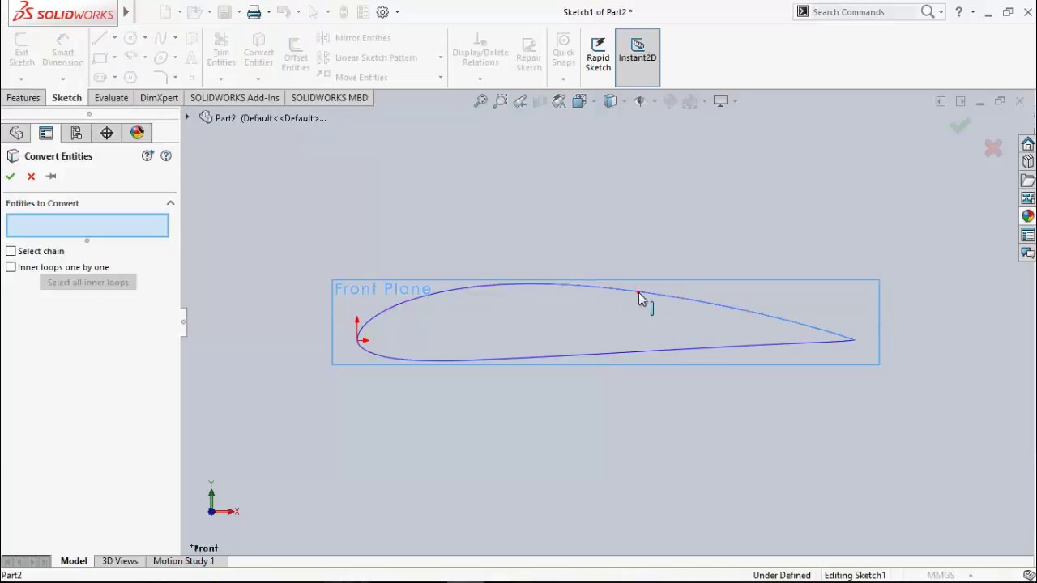
{"action": "key", "text": "Return"}
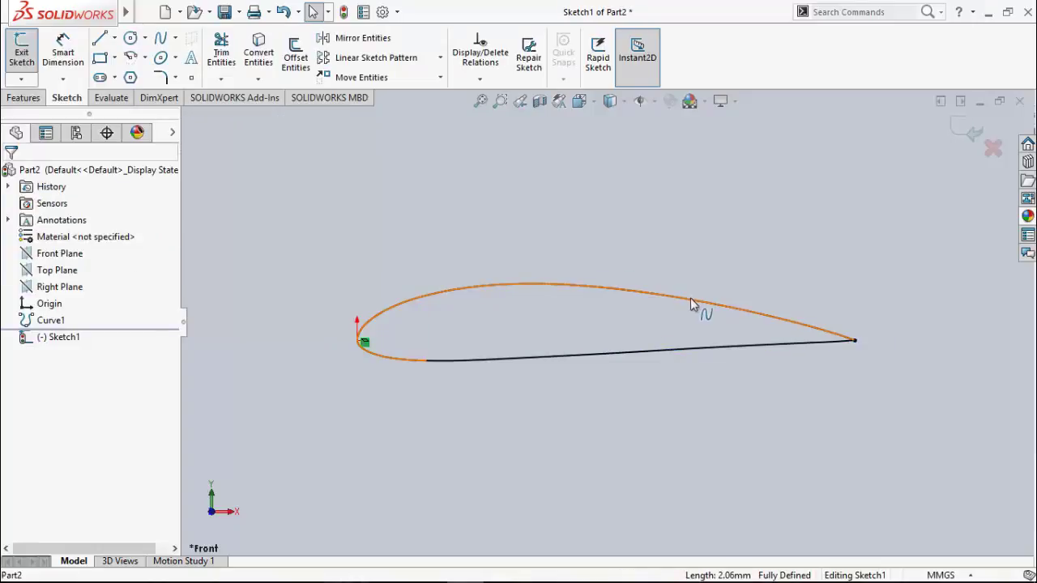
{"action": "scroll", "coordinate": [592, 333], "scroll_direction": "down", "scroll_amount": 2}
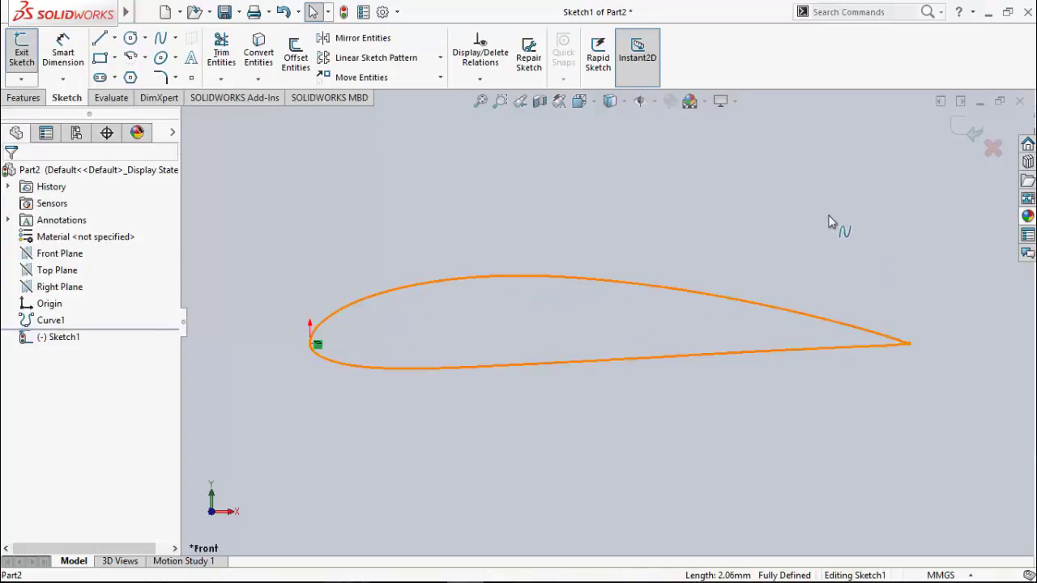
{"action": "left_click", "coordinate": [964, 129]}
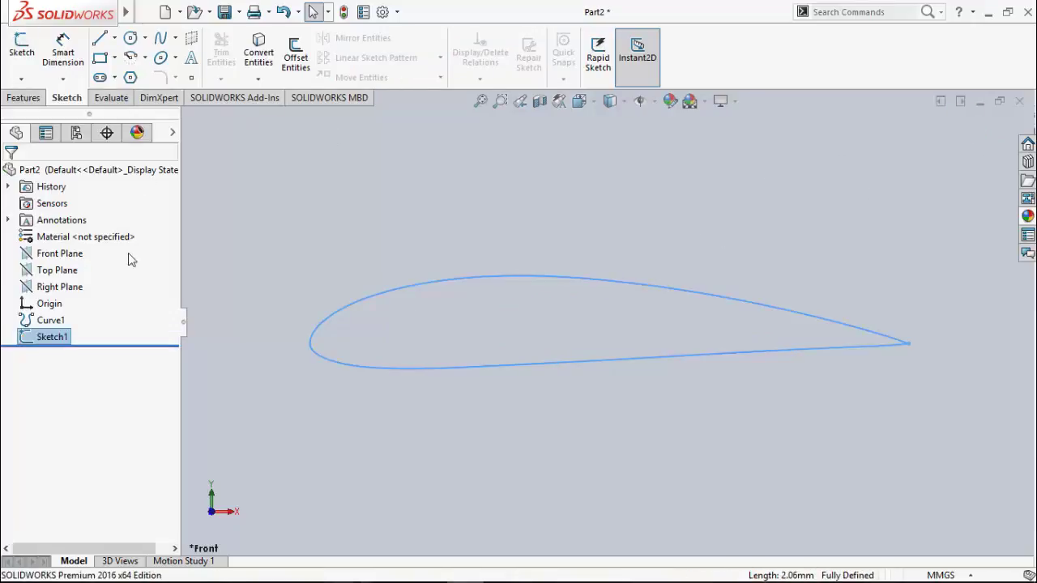
Hide Curve1, extrude Sketch1 to a depth of 2.00mm, and orbit to inspect the wing
{"action": "right_click", "coordinate": [51, 321]}
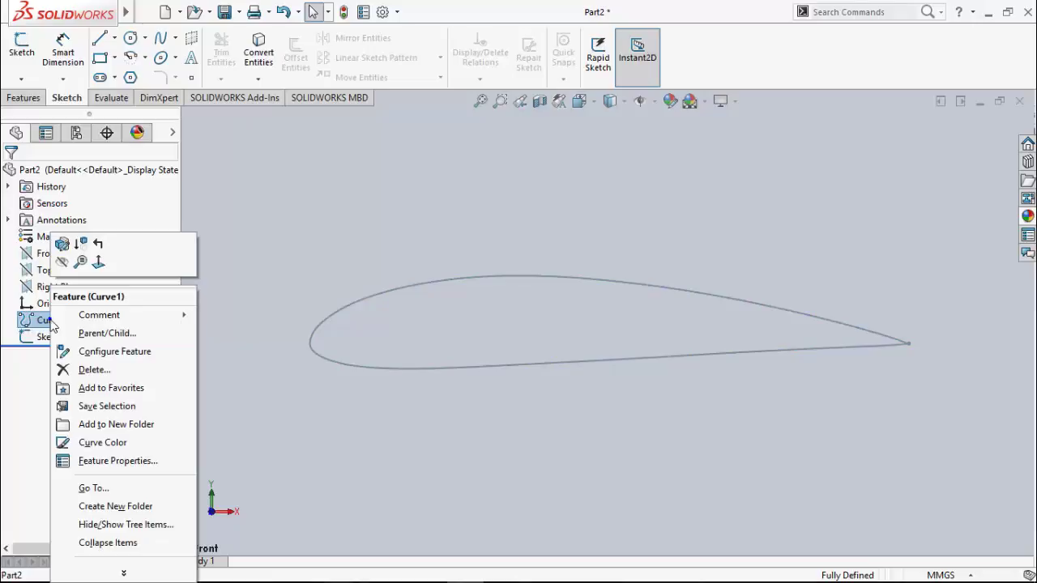
{"action": "left_click", "coordinate": [62, 261]}
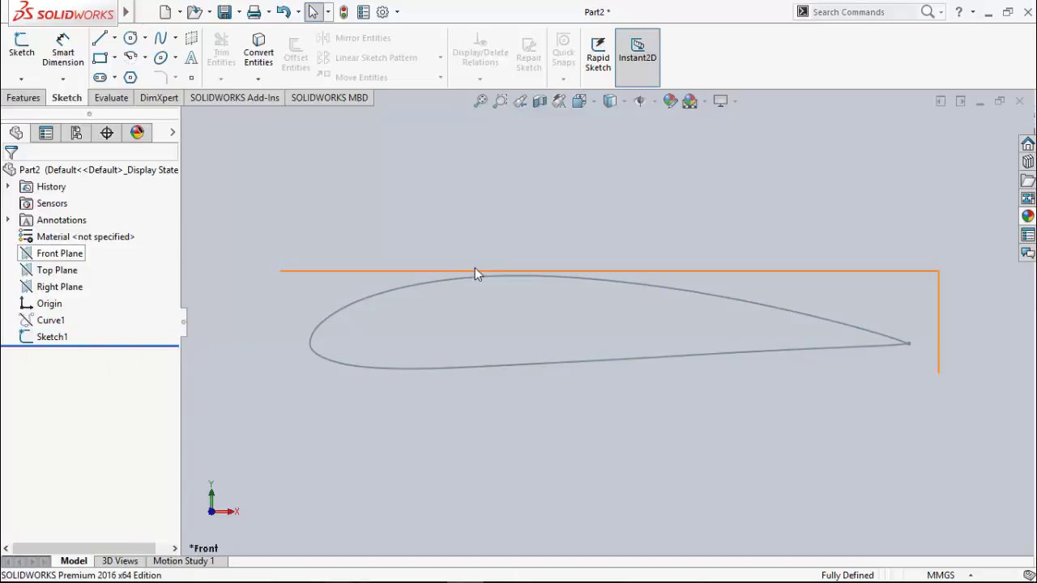
{"action": "left_click", "coordinate": [24, 98]}
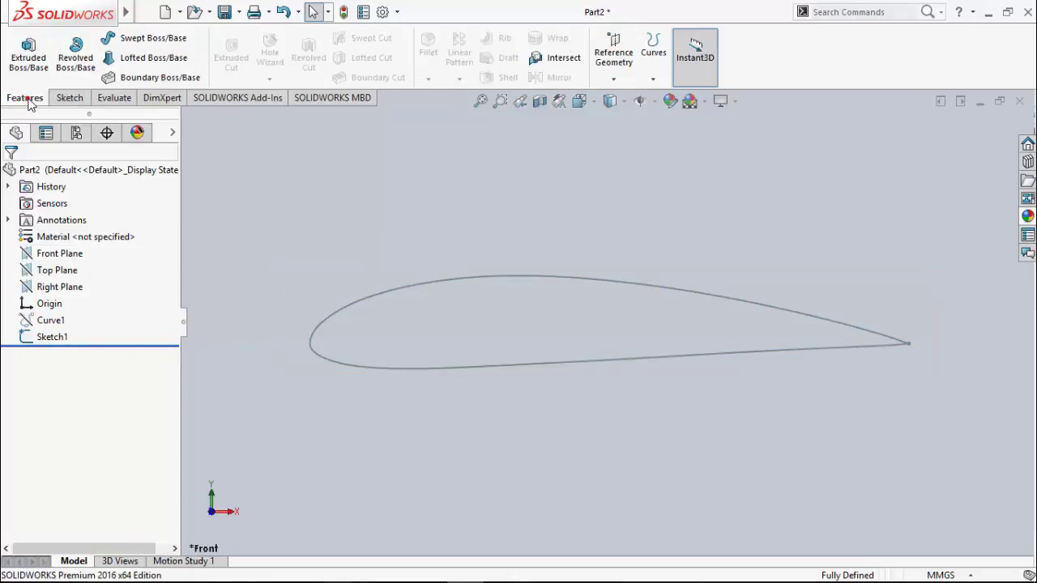
{"action": "left_click", "coordinate": [29, 57]}
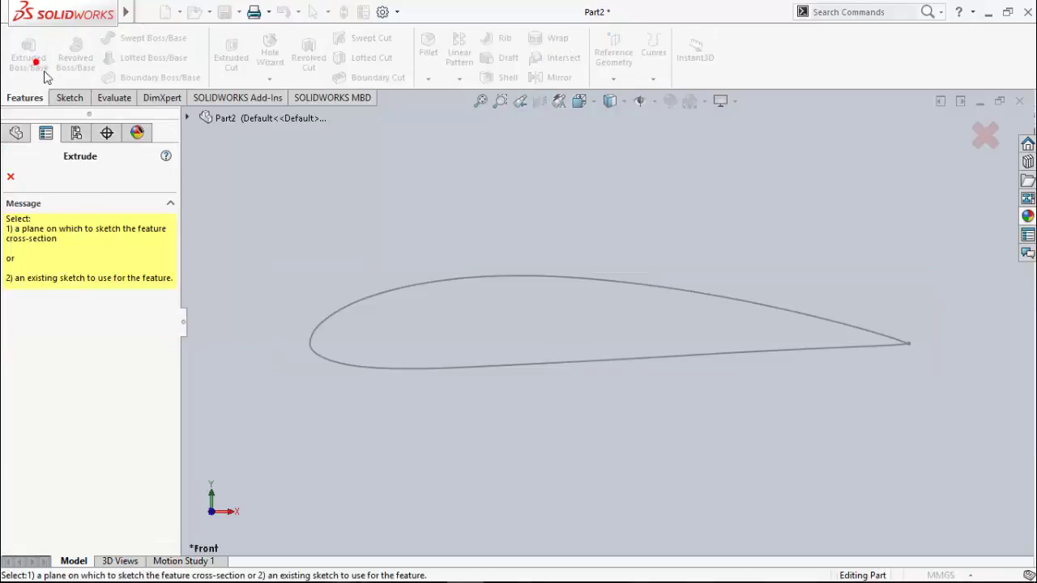
{"action": "left_click", "coordinate": [522, 275]}
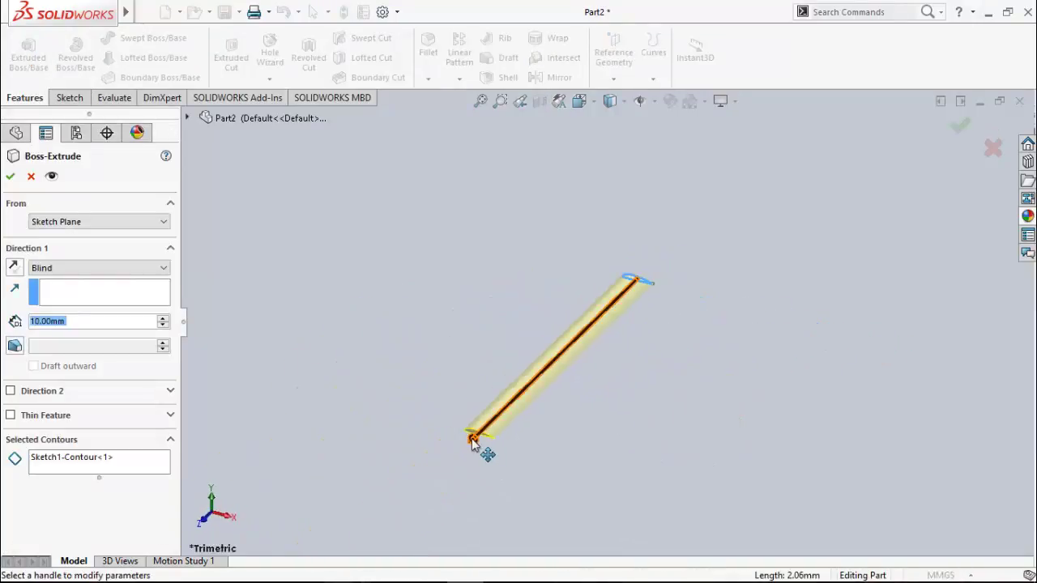
{"action": "left_click_drag", "start_coordinate": [478, 441], "coordinate": [610, 315]}
{"action": "scroll", "coordinate": [613, 304], "scroll_direction": "down", "scroll_amount": 6}
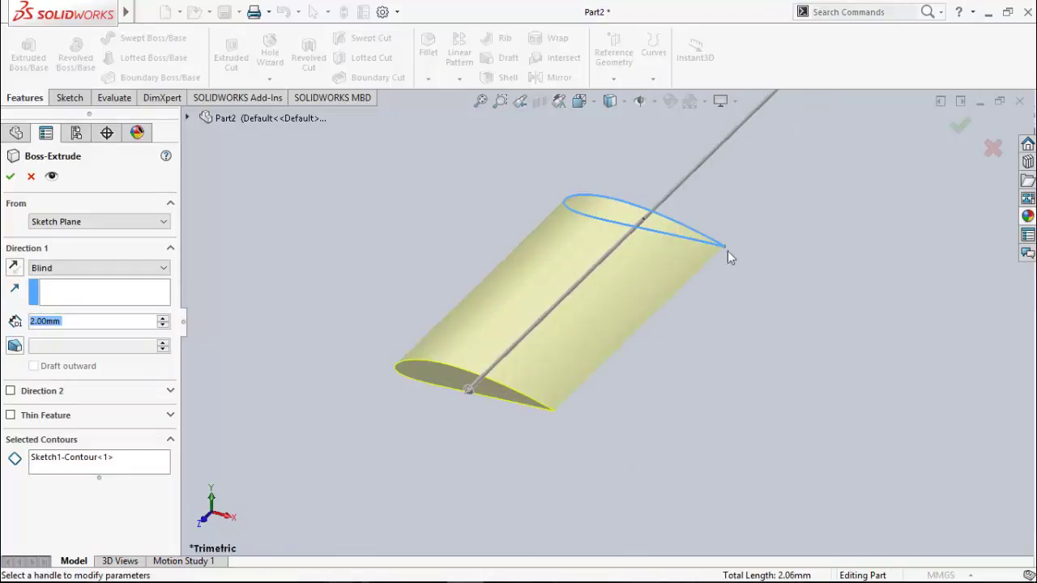
{"action": "left_click", "coordinate": [960, 125]}
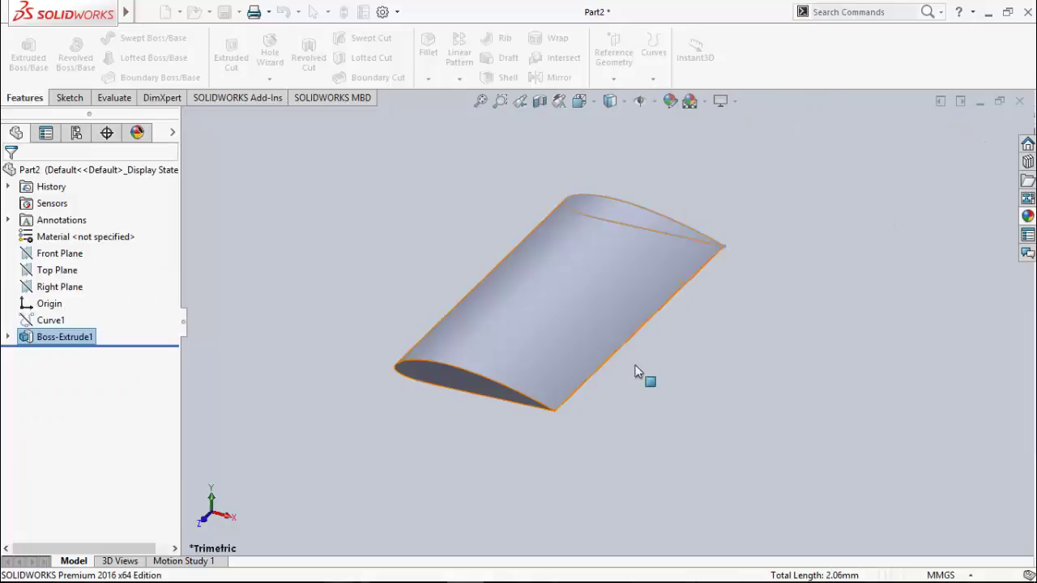
{"action": "middle_click_drag", "start_coordinate": [660, 261], "coordinate": [660, 387]}
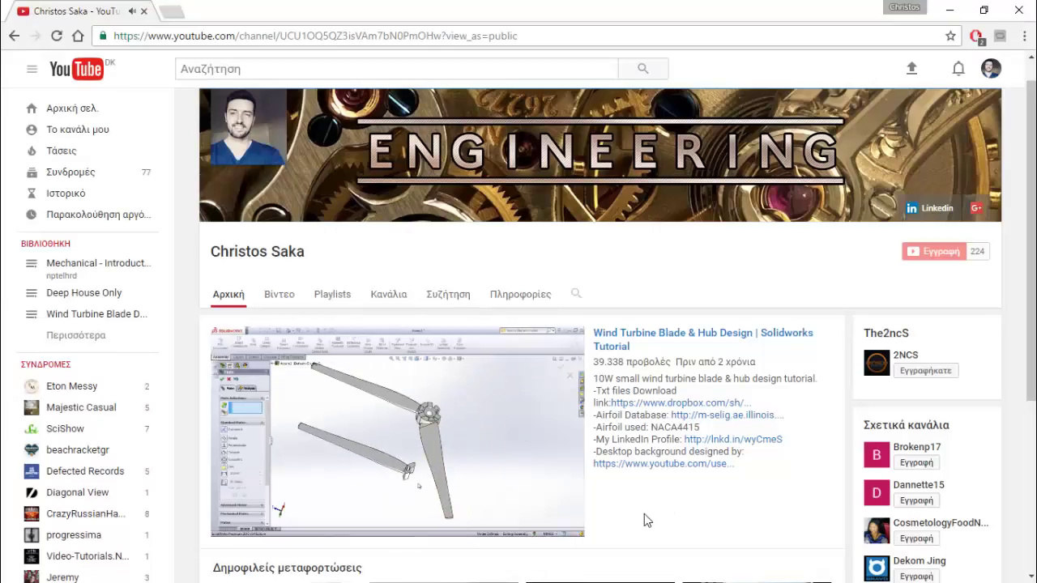
Show the 'Wind Turbine Blade & Hub Design' featured video playing on the YouTube channel page
{"action": "mouse_move", "coordinate": [574, 515]}
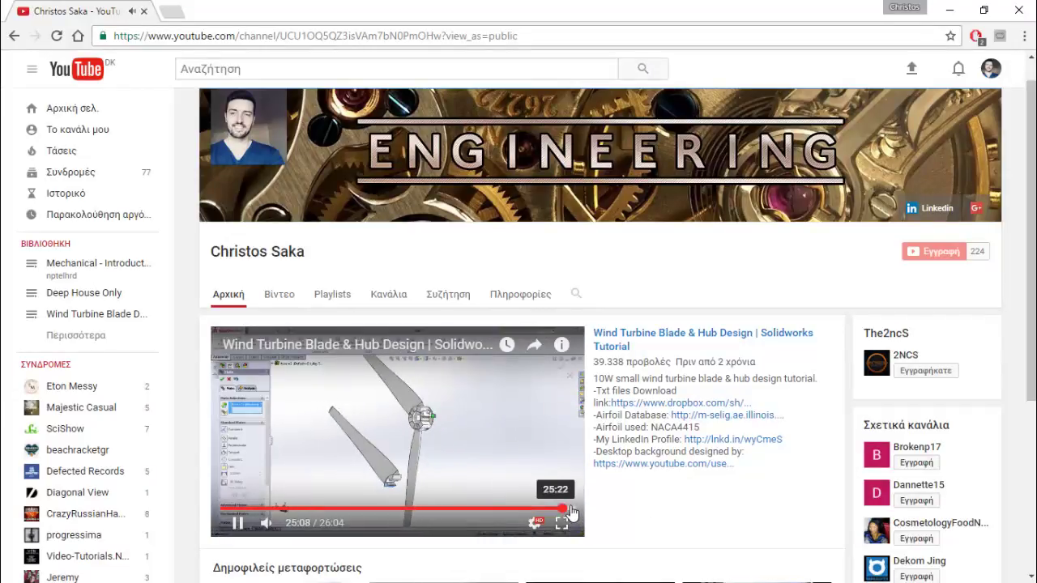